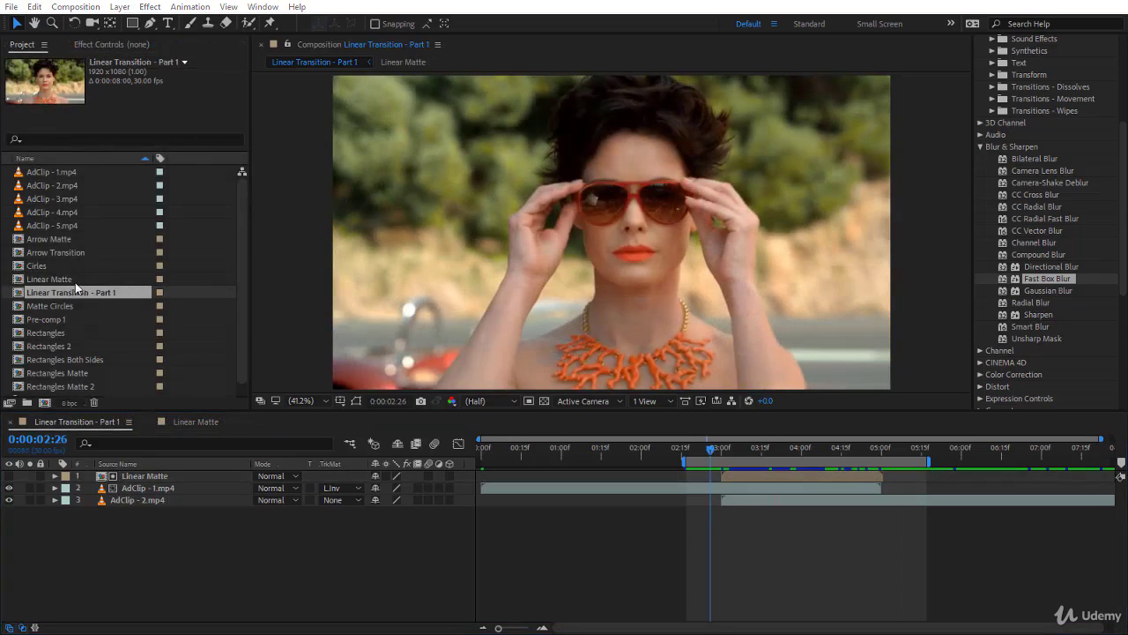
Duplicate the Linear Matte and Linear Transition - Part 1 compositions, then open the copies and close the original timelines
ctrl+click(75, 280)
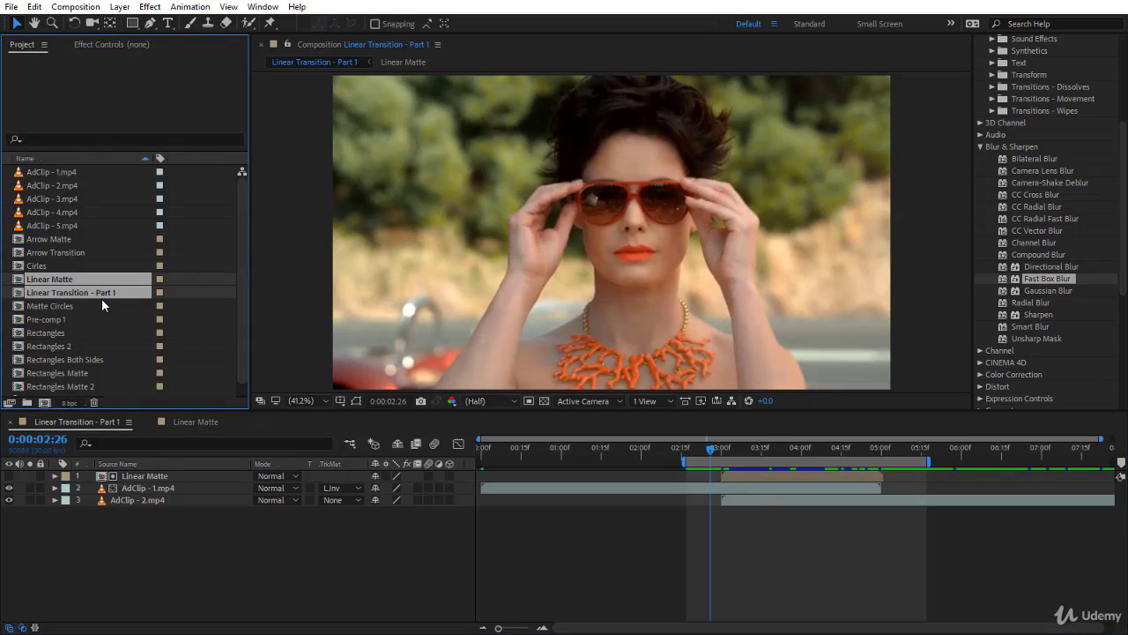
key(ctrl+d)
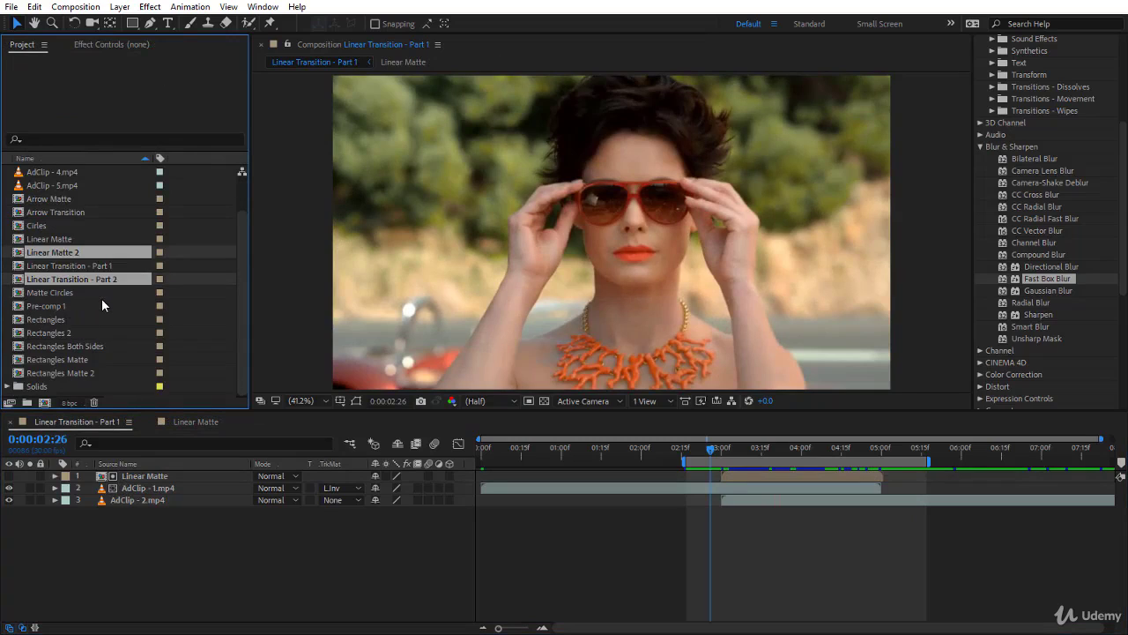
double_click(57, 279)
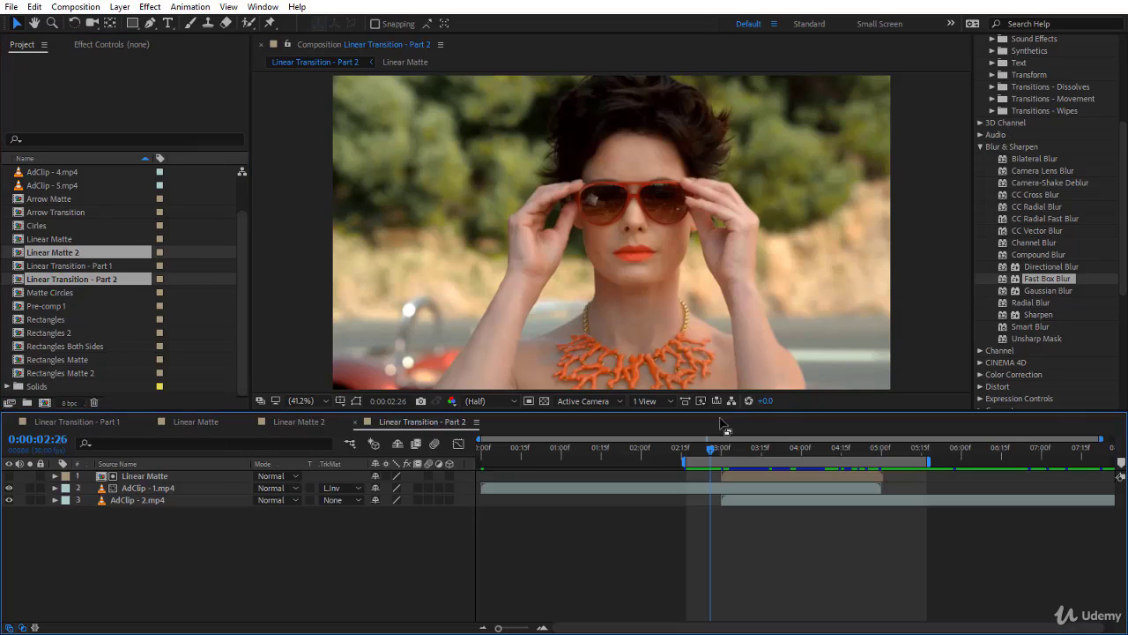
click(149, 422)
click(11, 422)
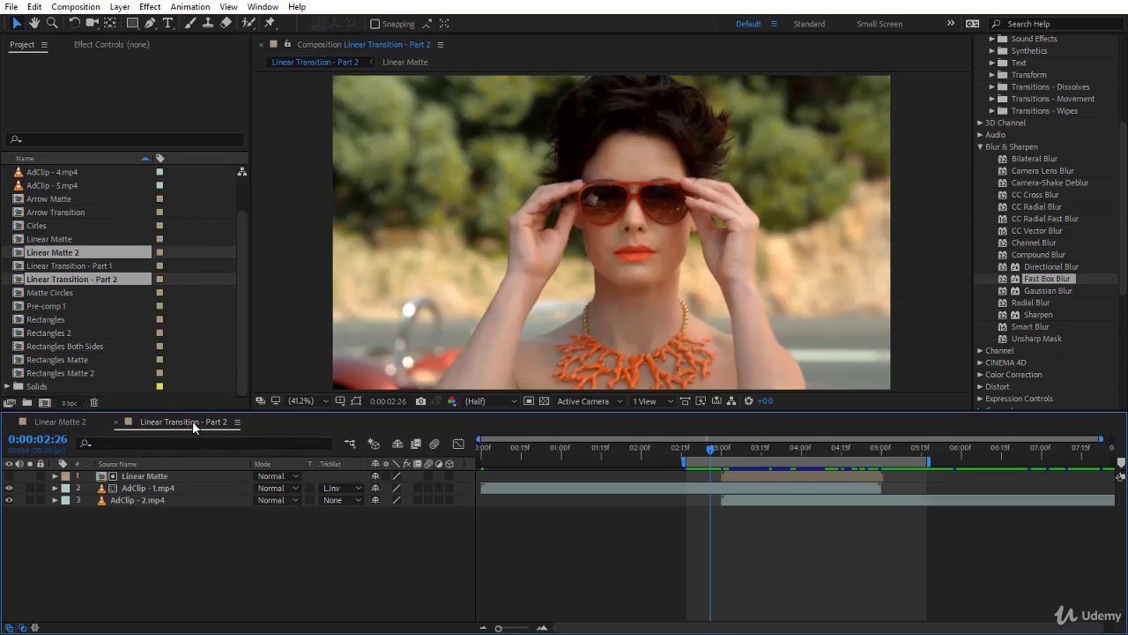
Replace the Linear Matte layer in Linear Transition - Part 2 with the Linear Matte 2 composition
click(132, 476)
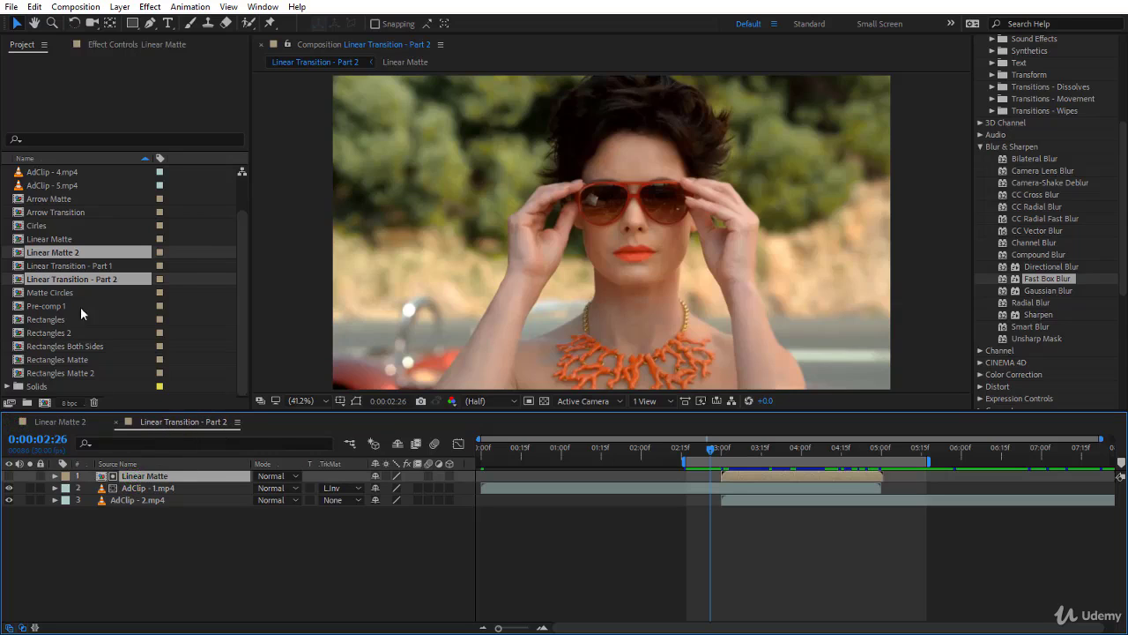
click(79, 266)
click(72, 254)
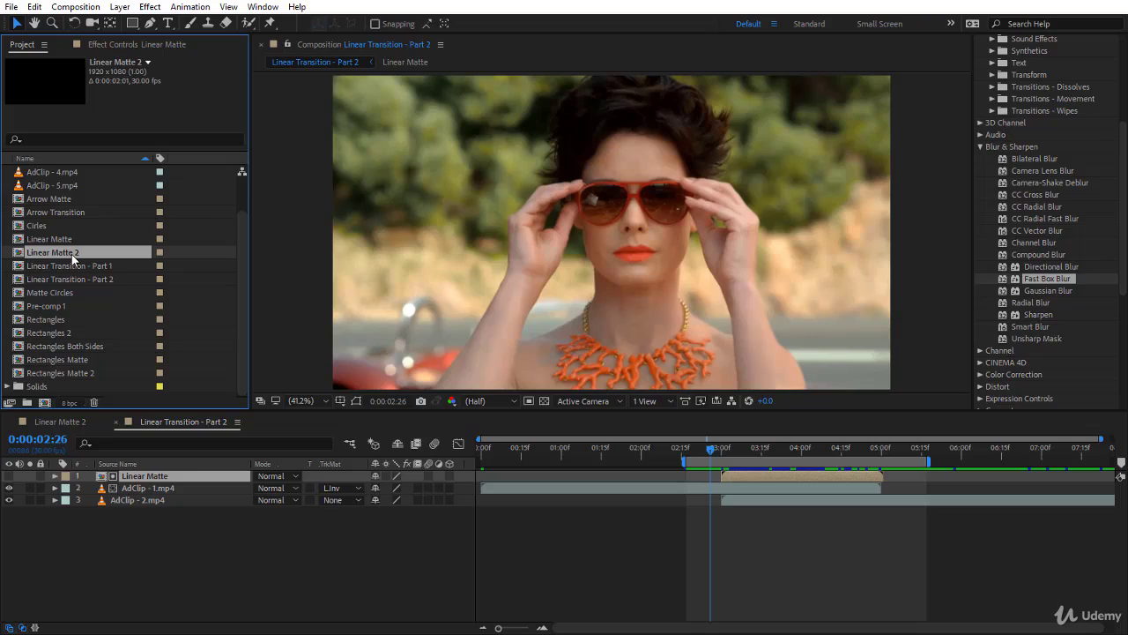
drag(72, 254, 161, 482)
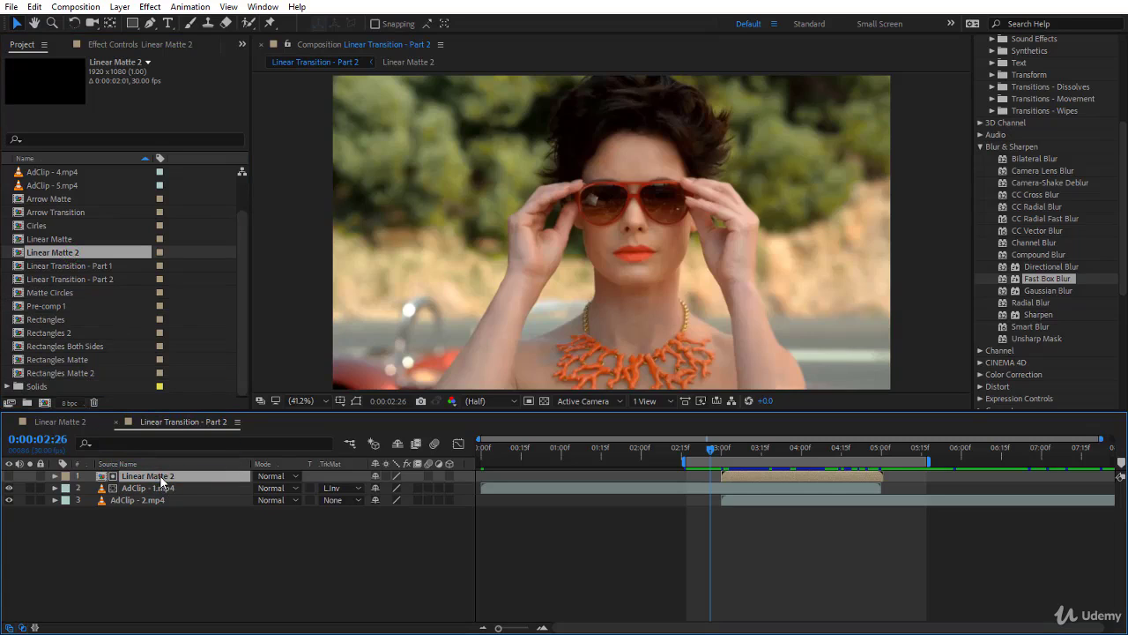
Pre-compose all layers inside Linear Matte 2 into a new composition named Linear Matte Animation
double_click(162, 479)
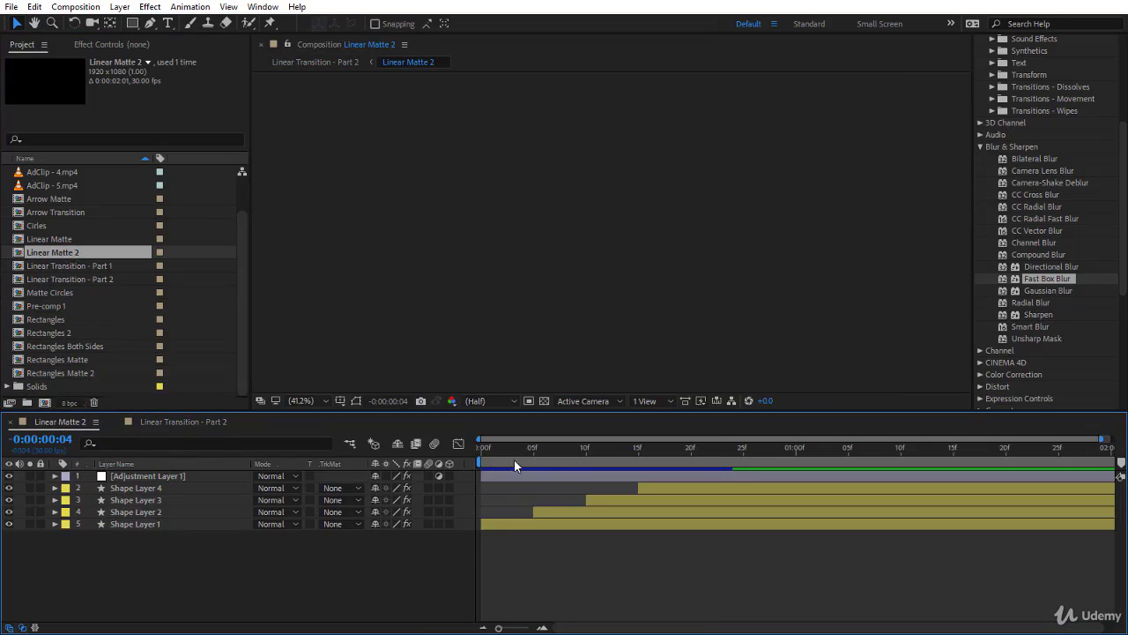
key(space)
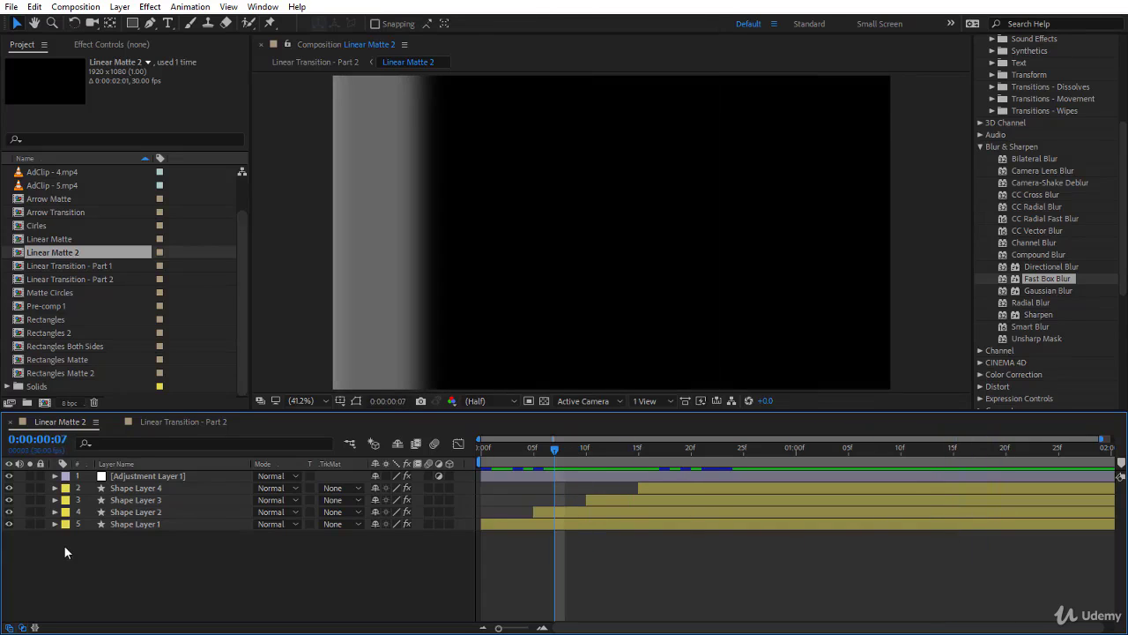
drag(105, 562, 125, 473)
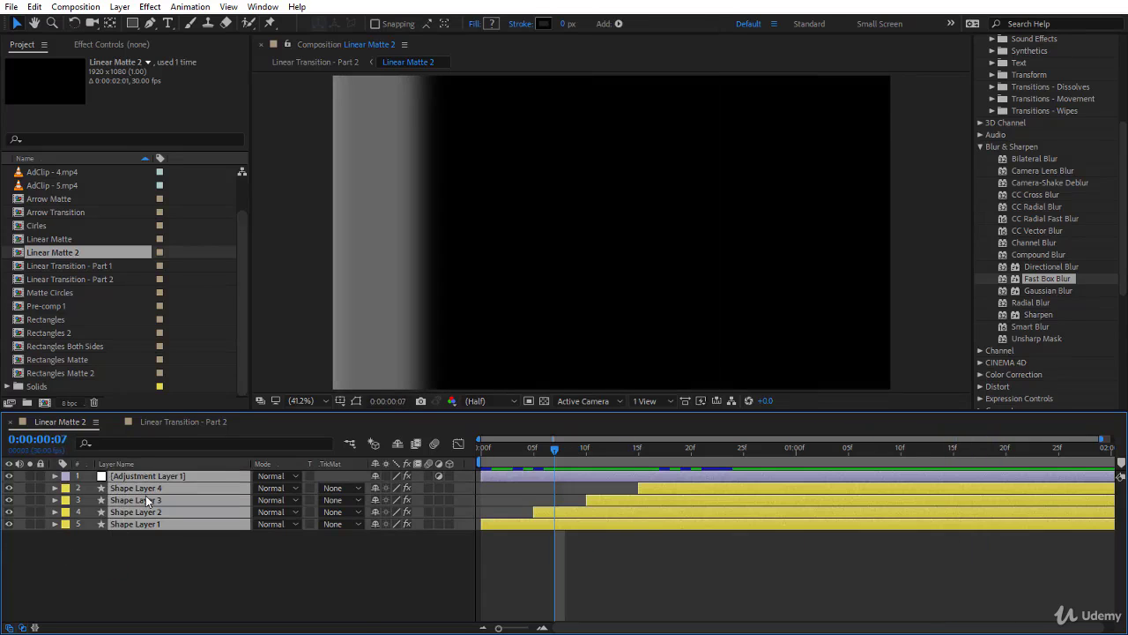
right_click(148, 501)
click(181, 506)
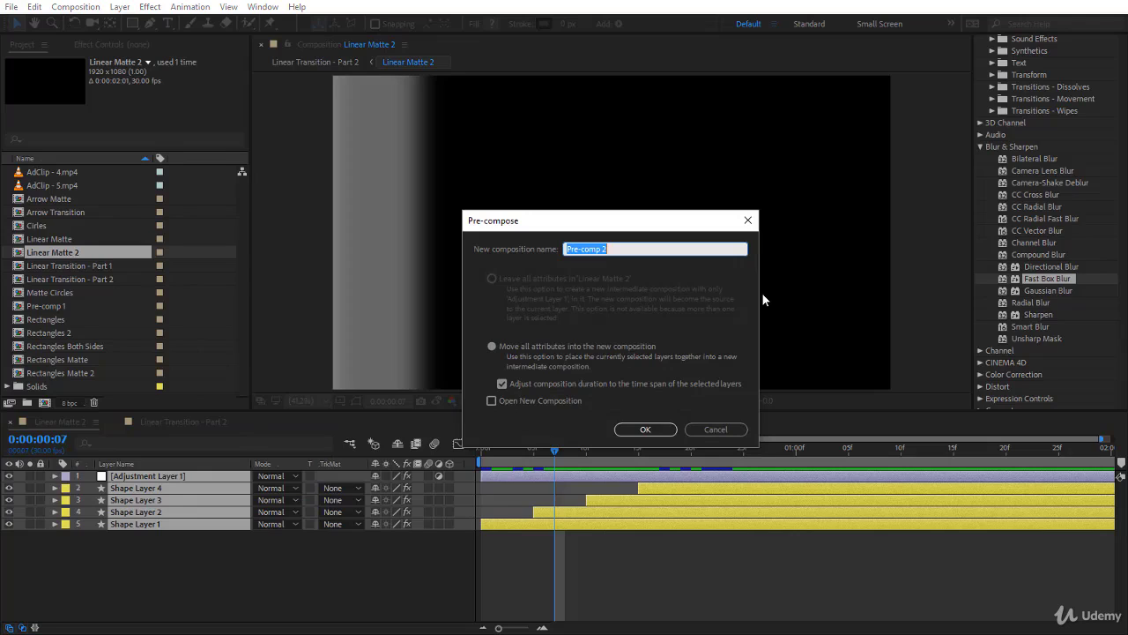
text(Linear Matte Animation)
click(643, 430)
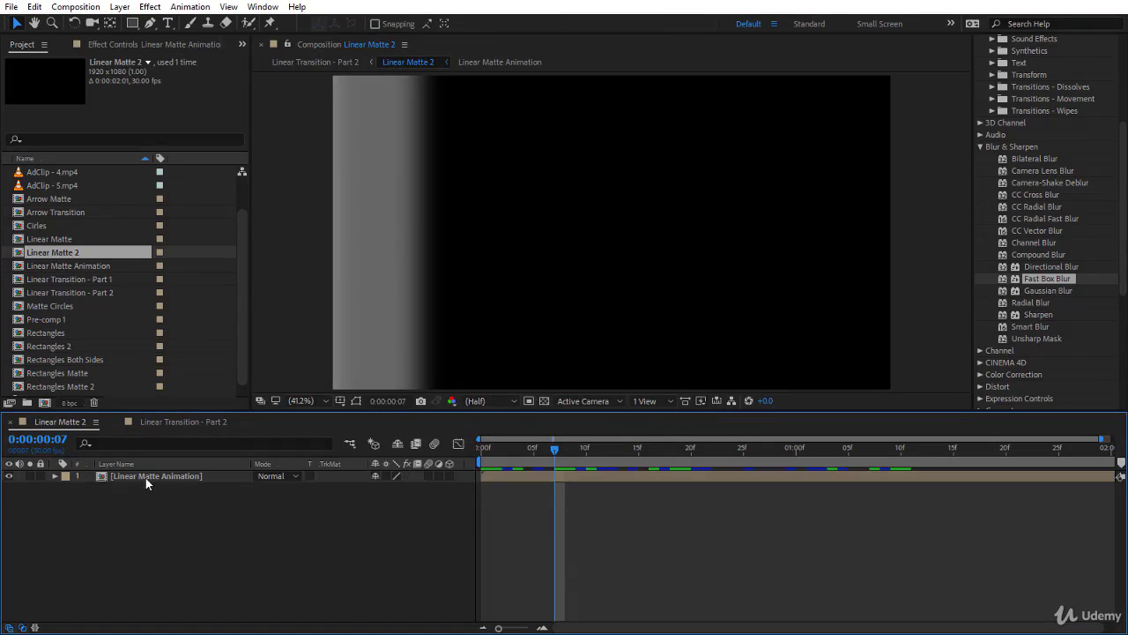
Review the Linear Matte Animation layer up to about 0:00:01:02 and duplicate it within Linear Matte 2
click(146, 477)
drag(555, 450, 817, 467)
click(202, 491)
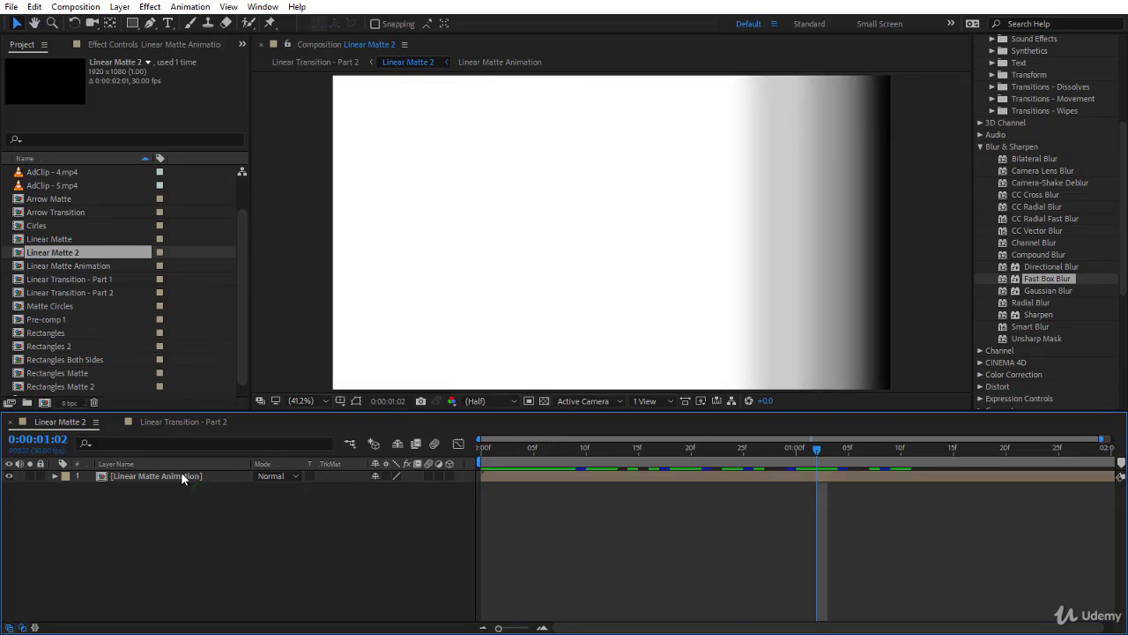
click(181, 476)
key(ctrl+d)
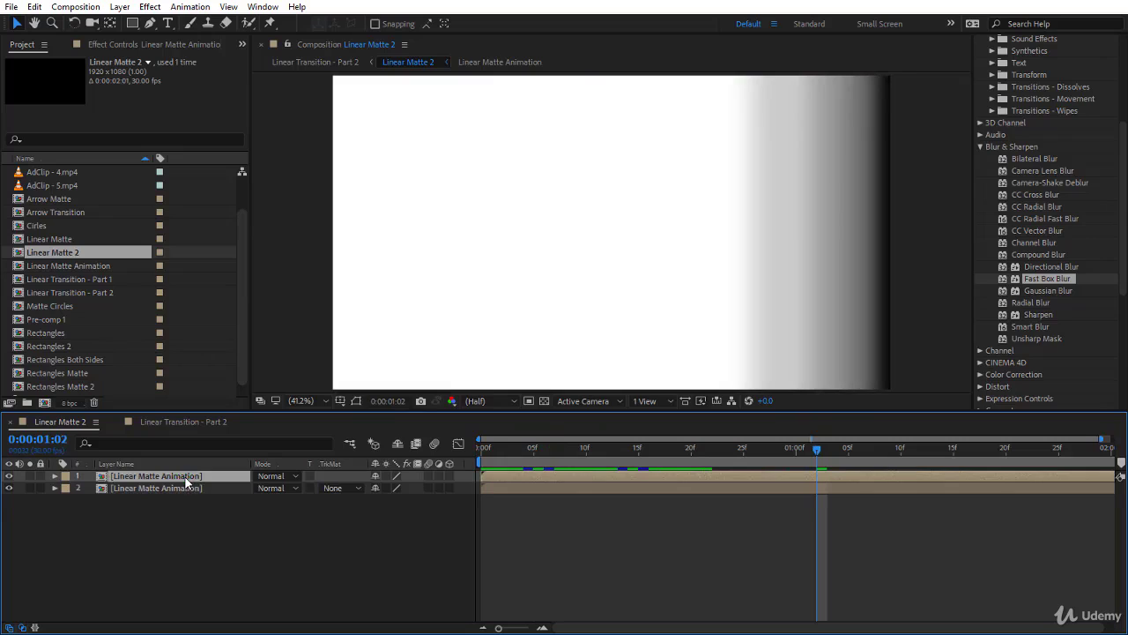
Set the lower Linear Matte Animation layer's rotation to 180° and preview the matte from the first frame
drag(594, 453, 627, 480)
click(189, 490)
key(r)
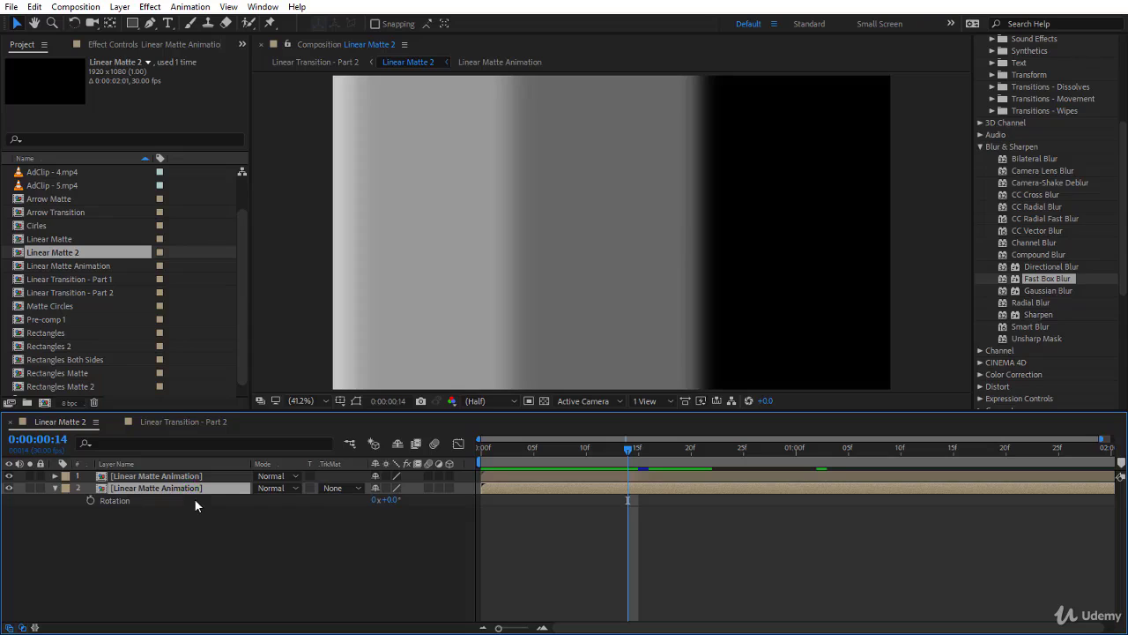
click(385, 500)
key(Return)
key(space)
click(483, 448)
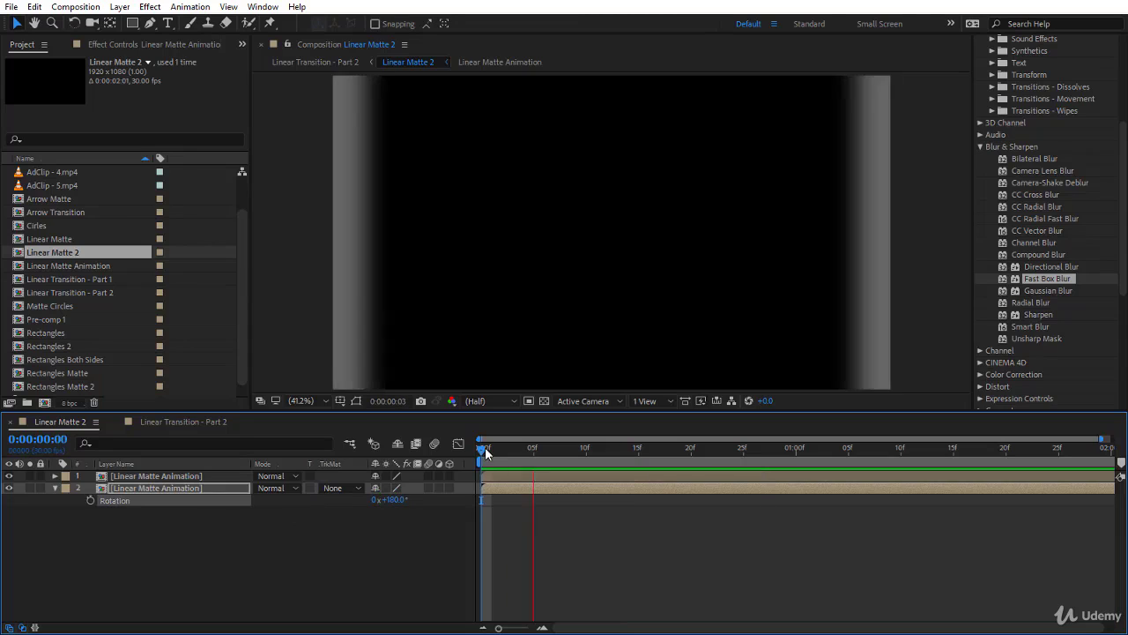
Set the upper Linear Matte Animation layer's blending mode to Multiply and preview both the matte and Linear Transition - Part 2
click(272, 476)
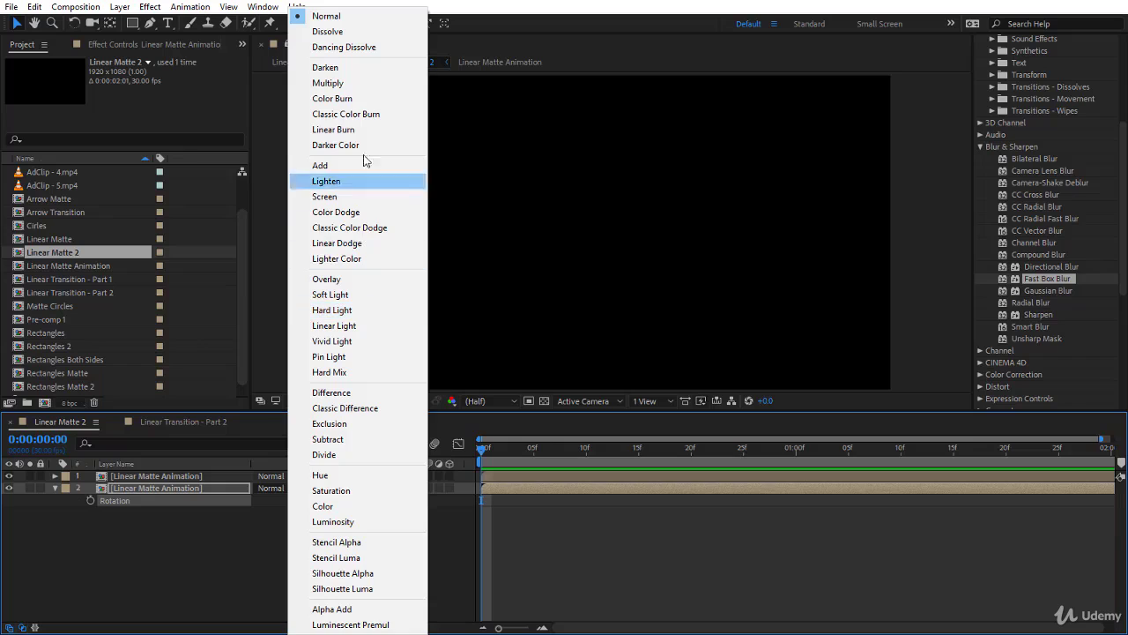
click(365, 83)
key(space)
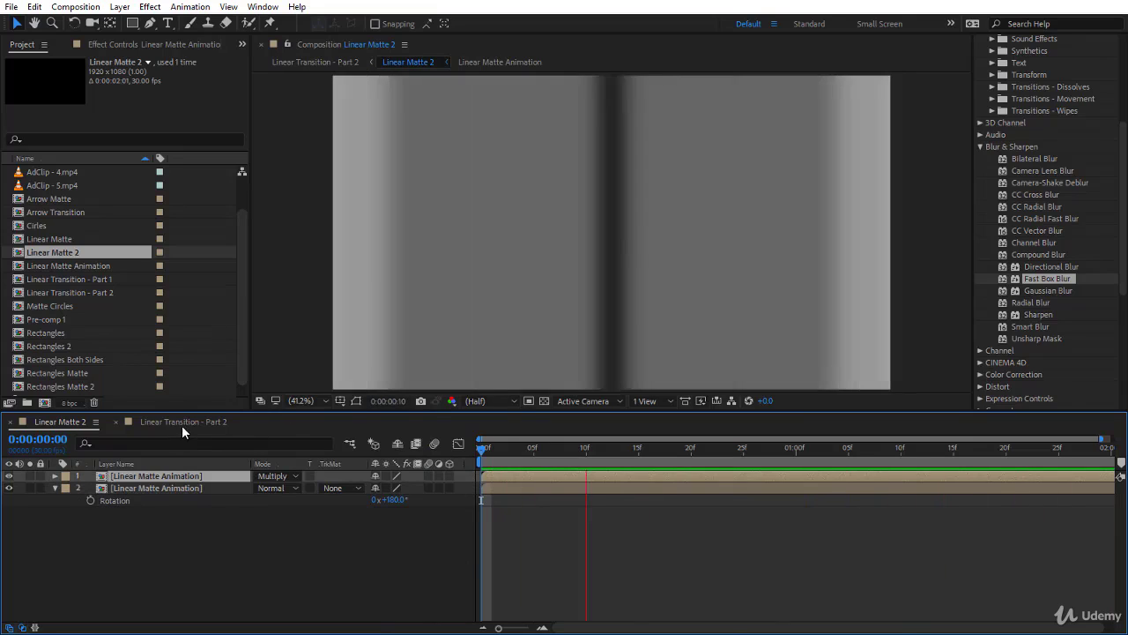
key(space)
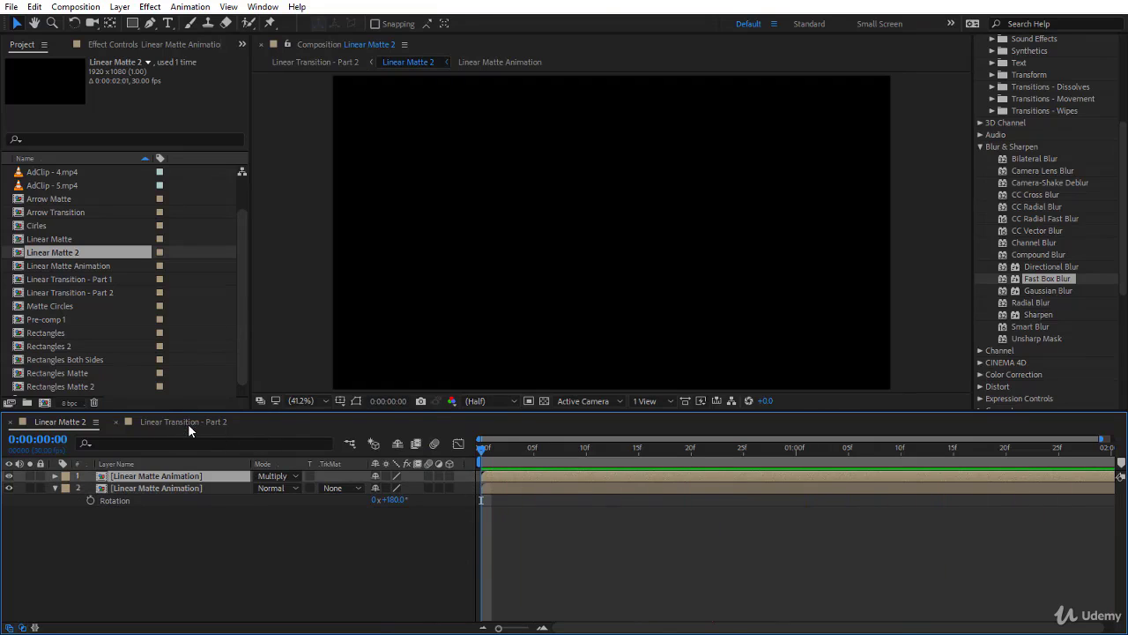
click(188, 423)
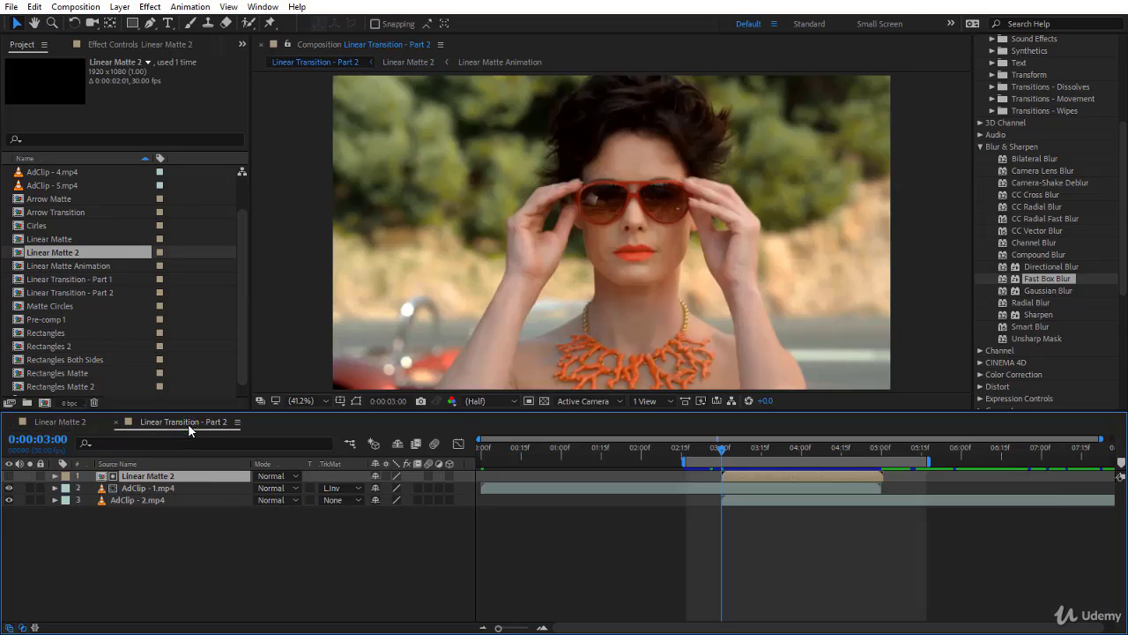
key(space)
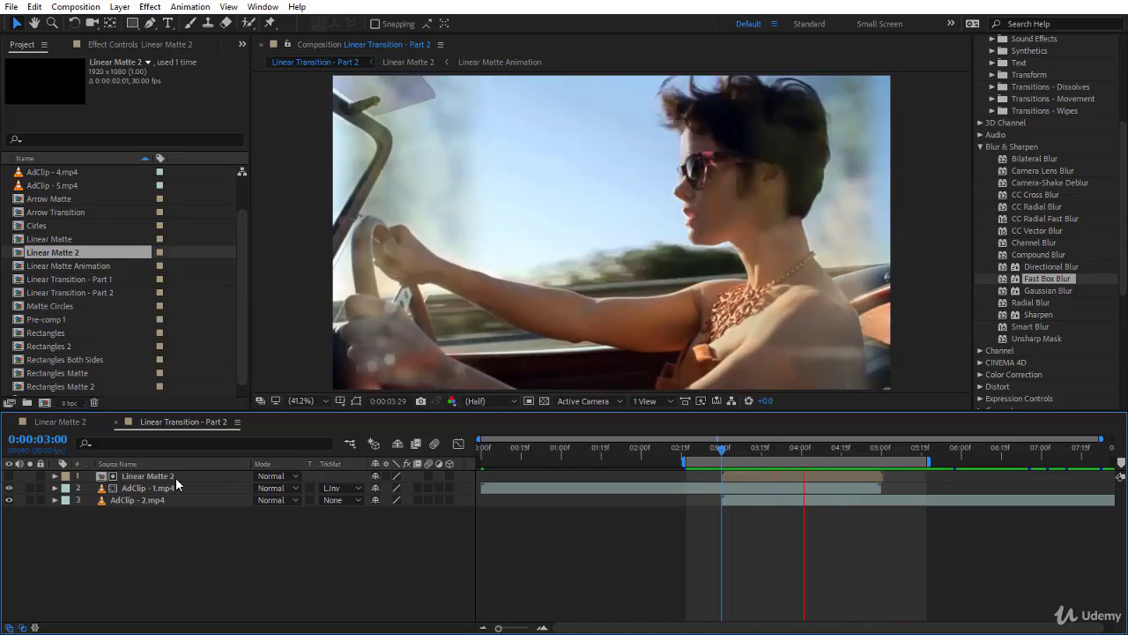
Reopen Linear Matte 2 and duplicate its lower, 180° rotated Linear Matte Animation layer twice
double_click(175, 477)
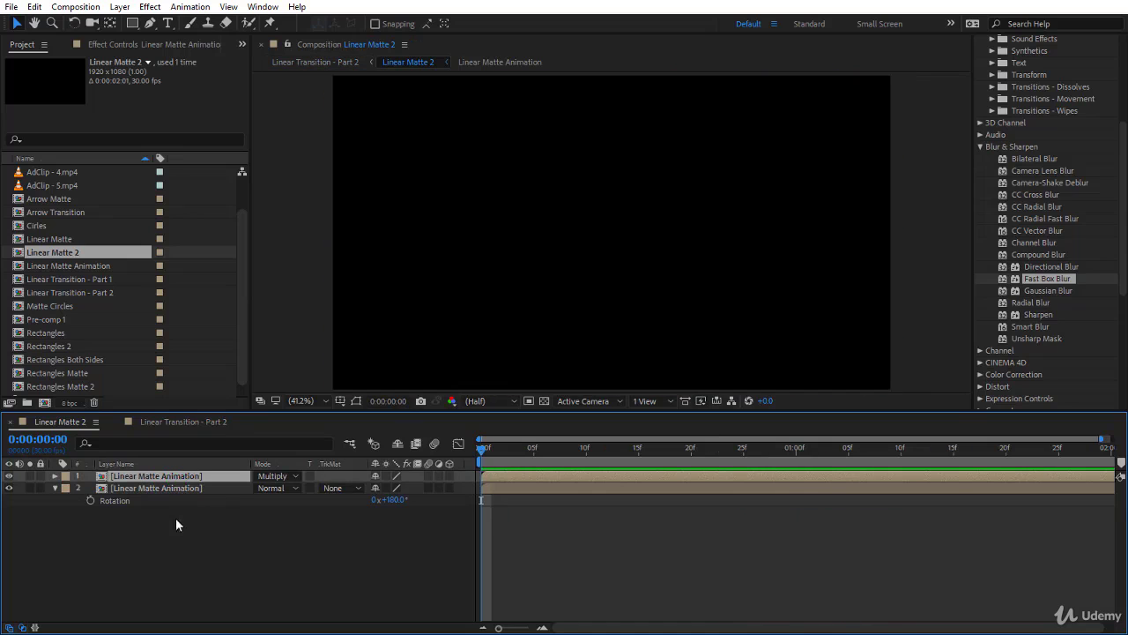
click(172, 488)
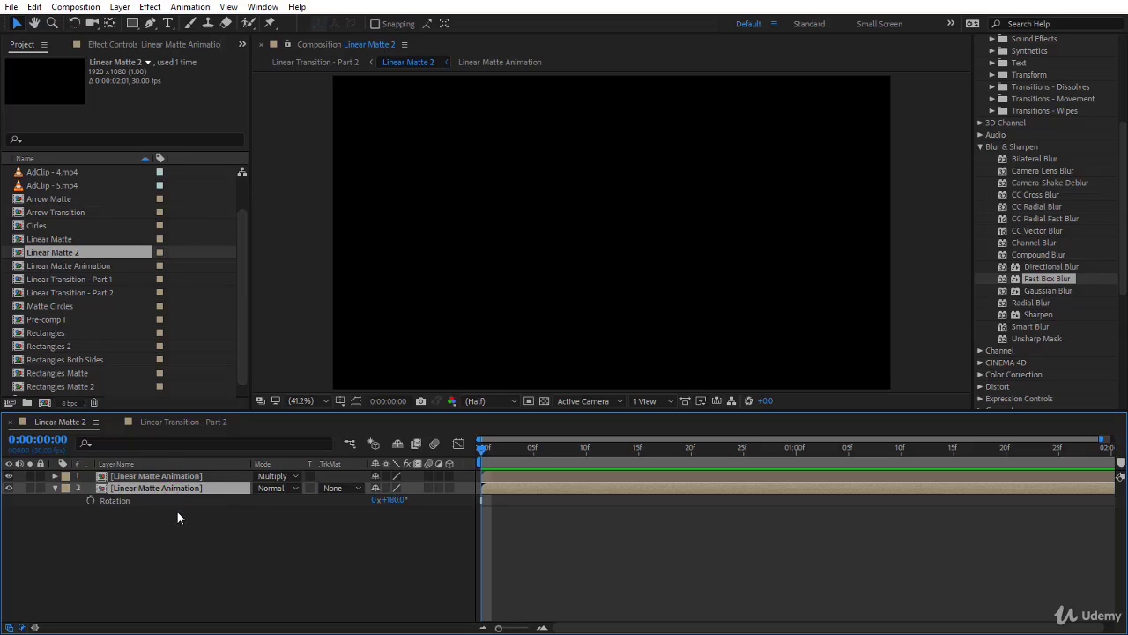
key(ctrl+d)
key(ctrl+d)
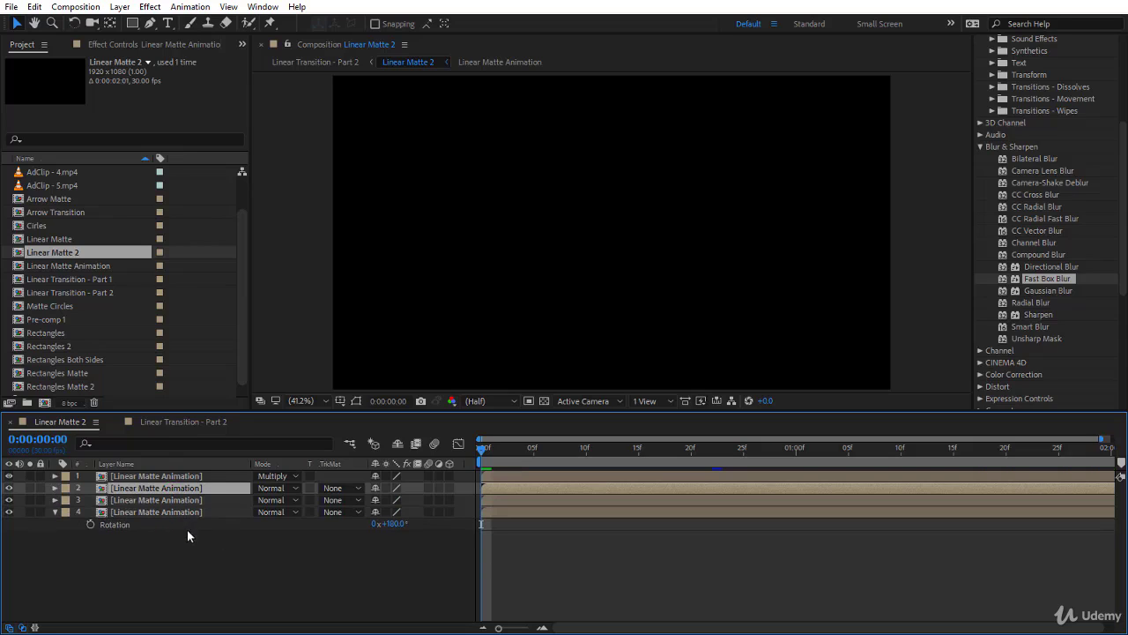
Set the third layer's rotation to 90° and the fourth layer's rotation to -90°, then preview the matte from the start
drag(479, 458, 605, 470)
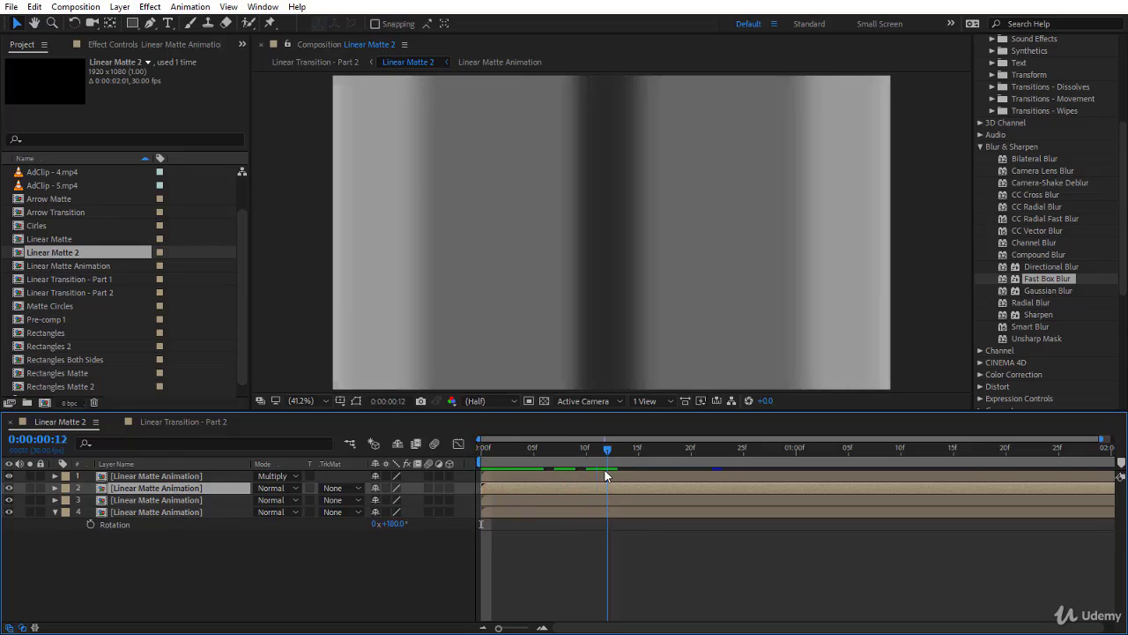
click(274, 547)
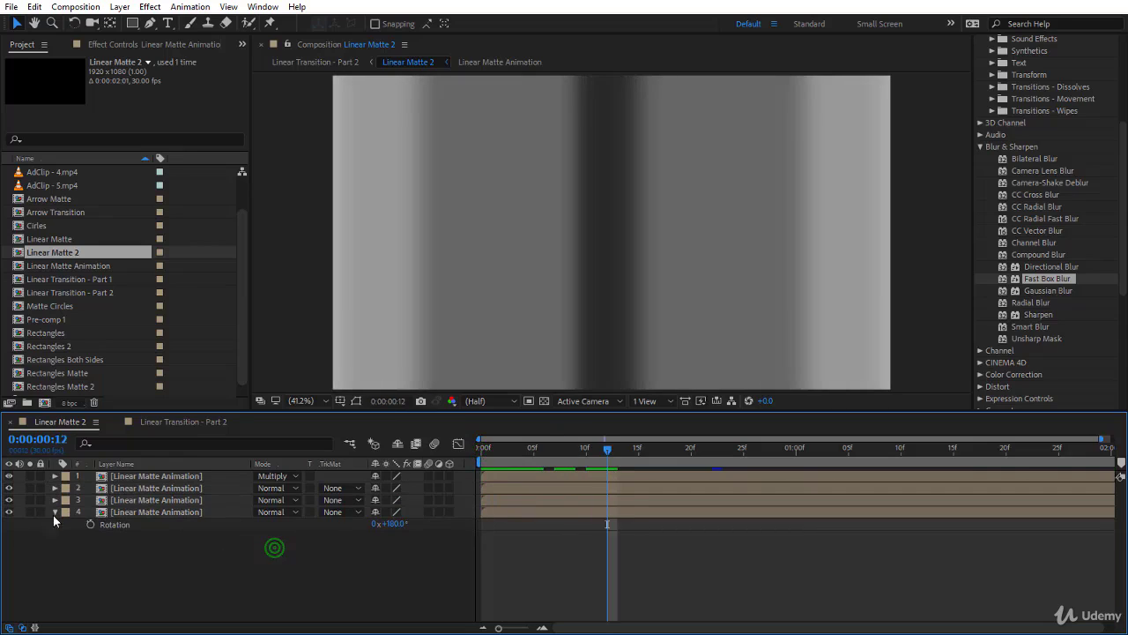
click(117, 500)
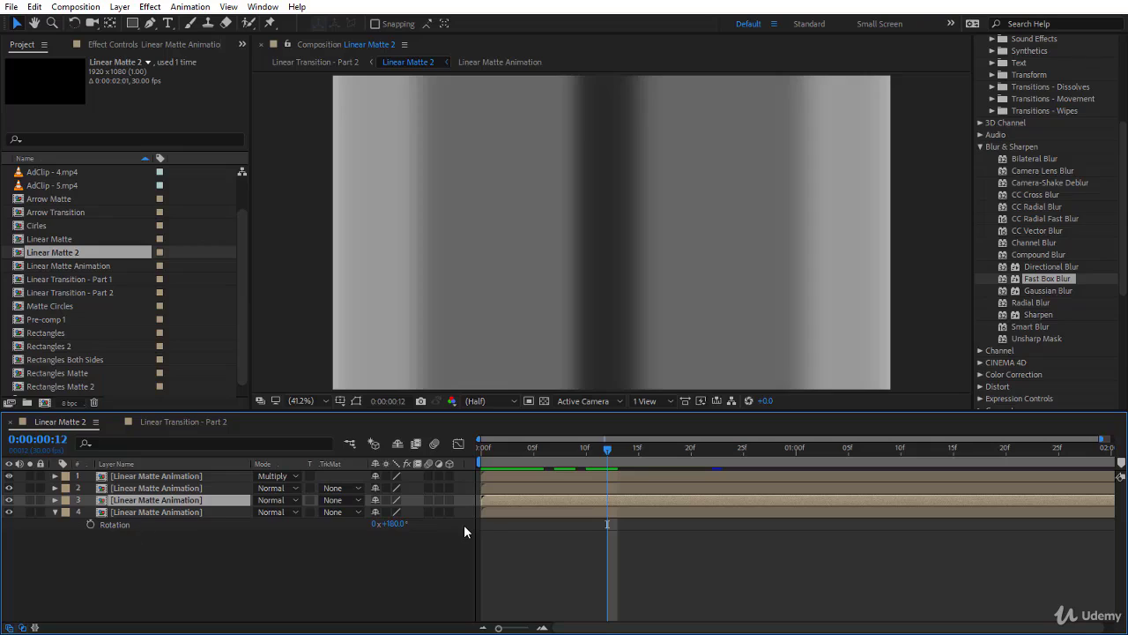
key(r)
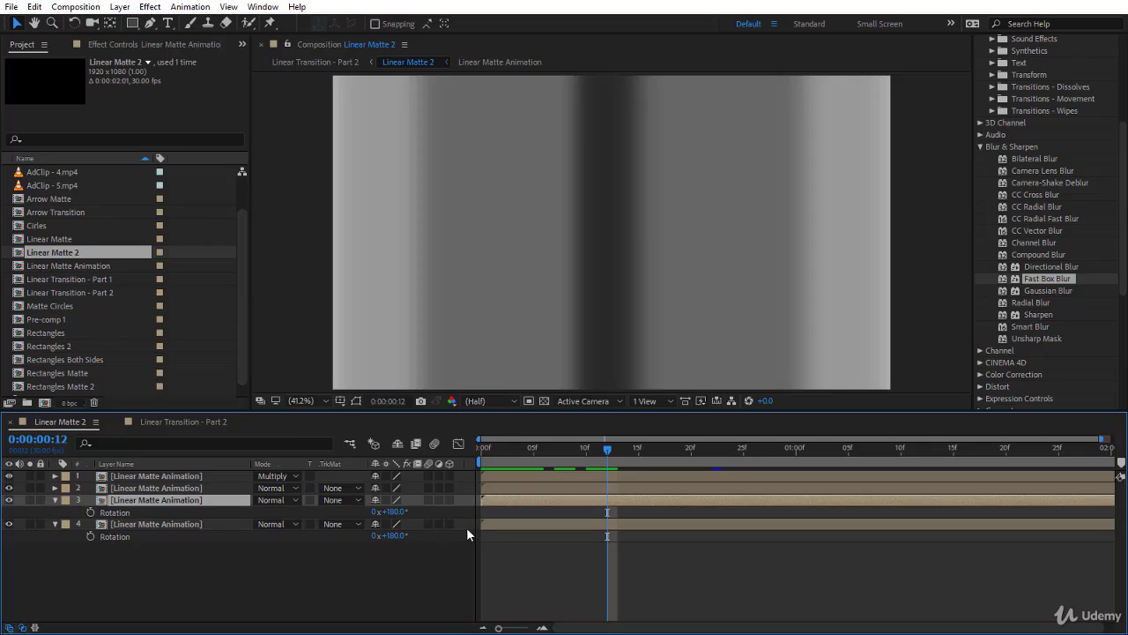
click(394, 512)
key(Return)
click(394, 535)
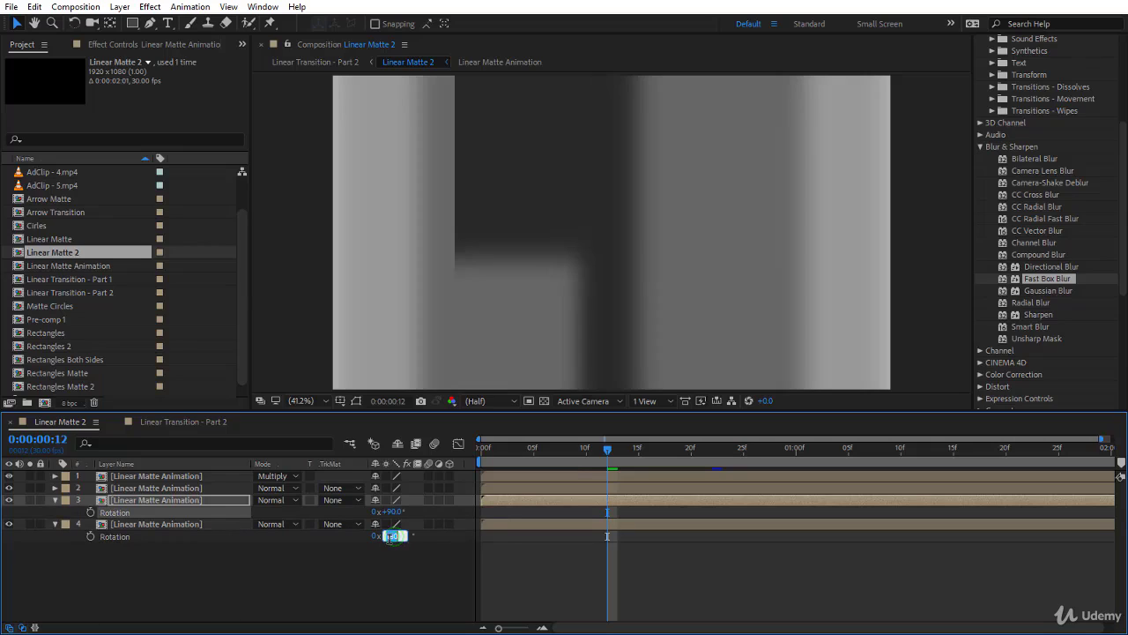
text(-90)
key(Return)
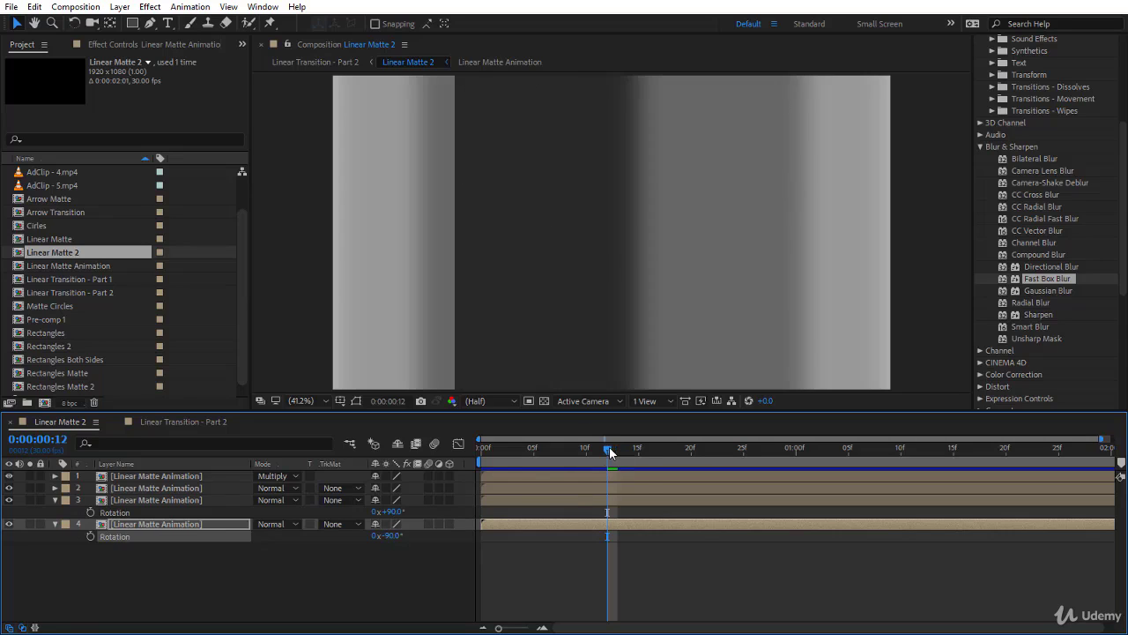
drag(609, 446, 420, 474)
key(space)
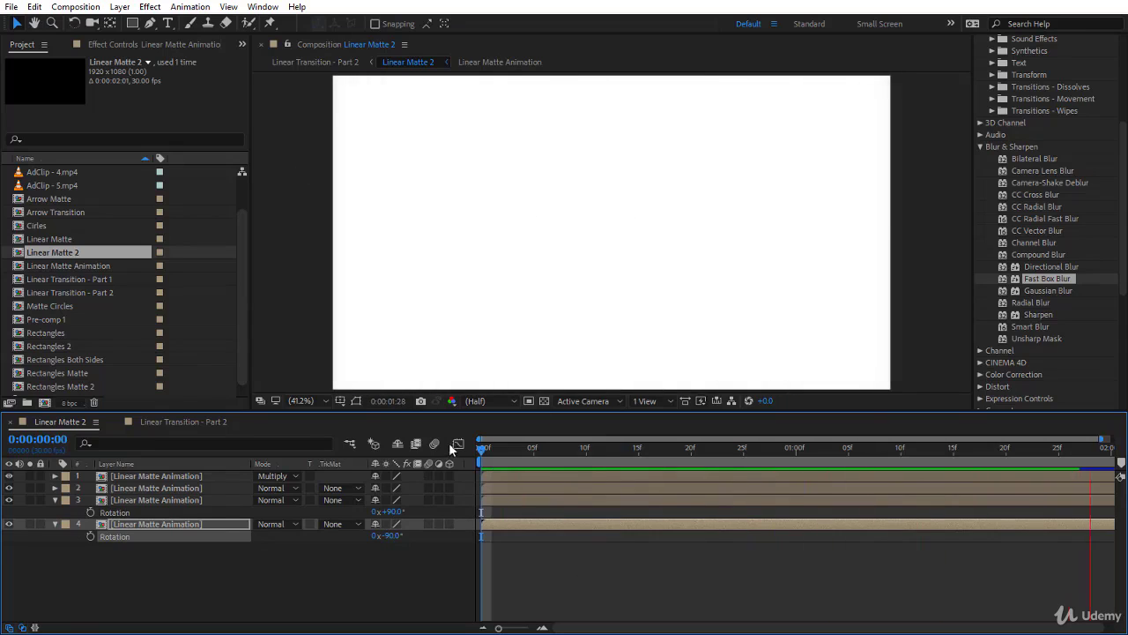
At frame 6, set the blending mode of the second and third Linear Matte Animation layers to Multiply
click(544, 458)
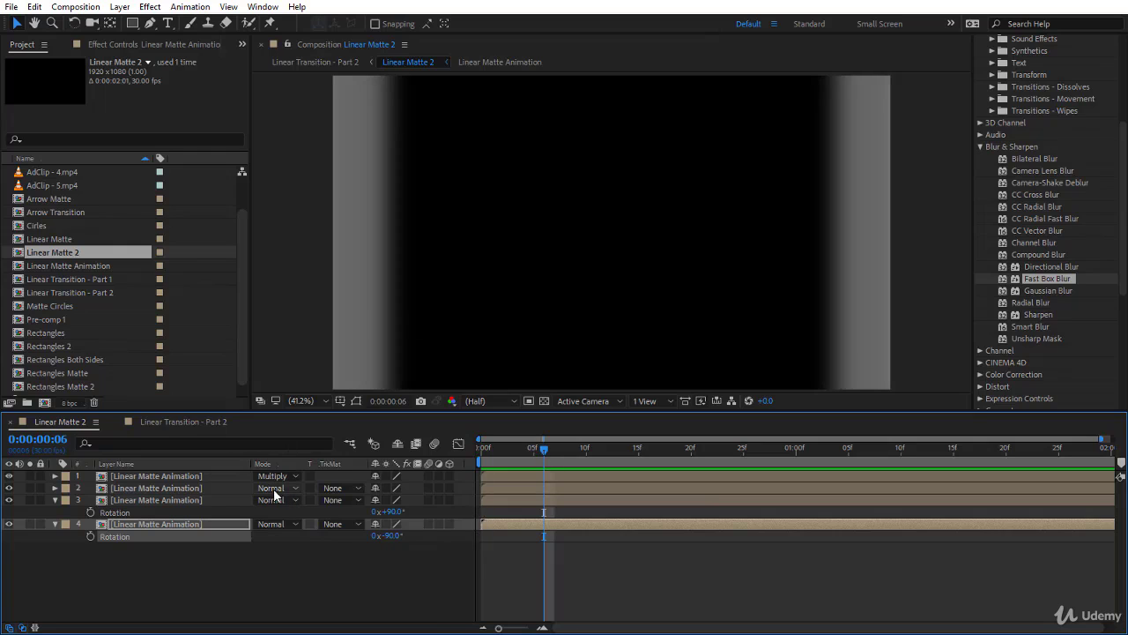
click(270, 487)
click(393, 86)
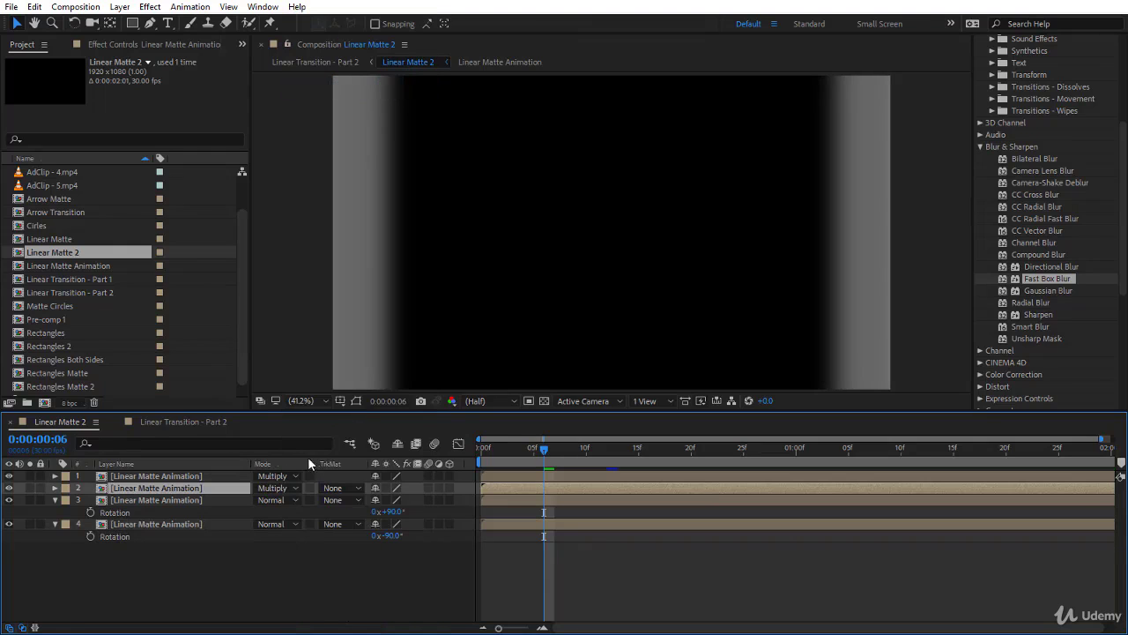
click(271, 490)
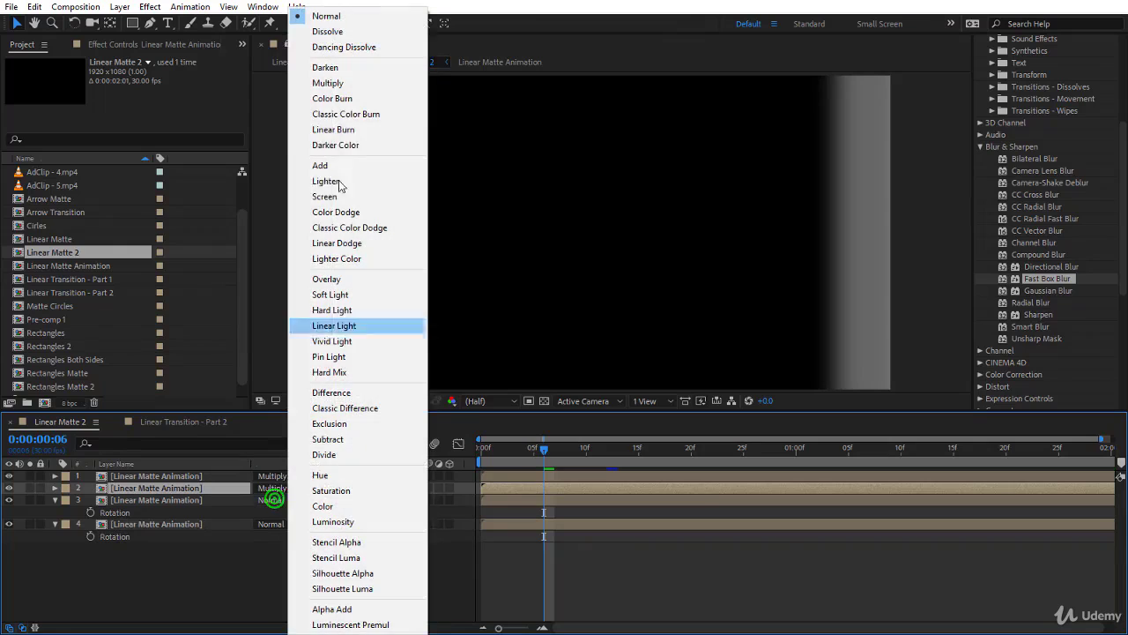
click(355, 84)
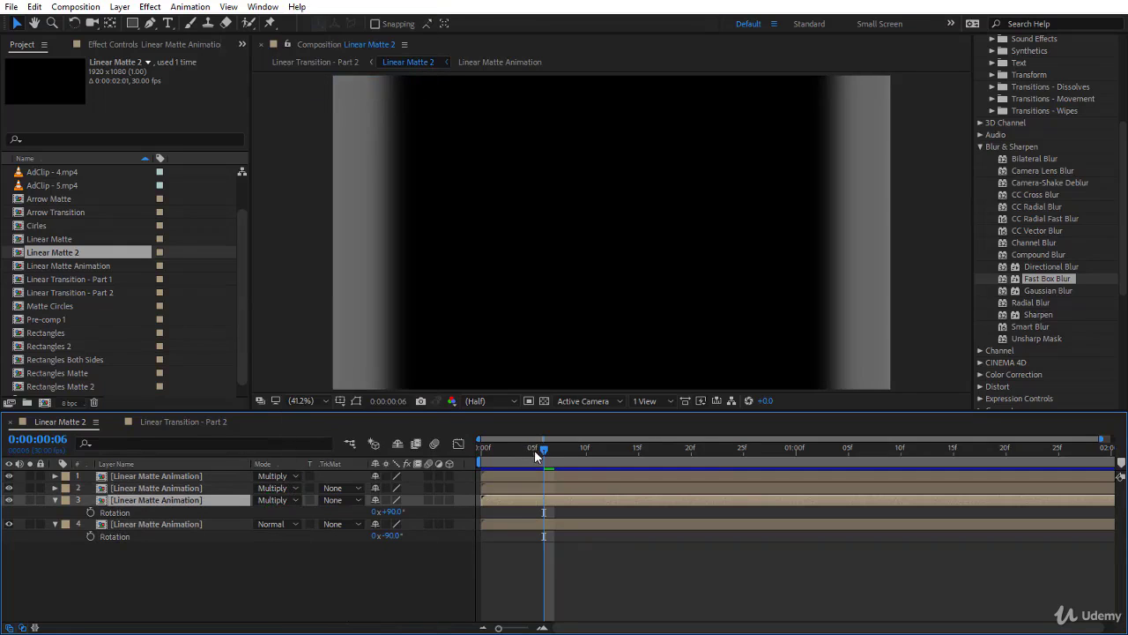
Preview the Linear Matte 2 animation from the first frame and stop at frame 11
drag(530, 454, 351, 605)
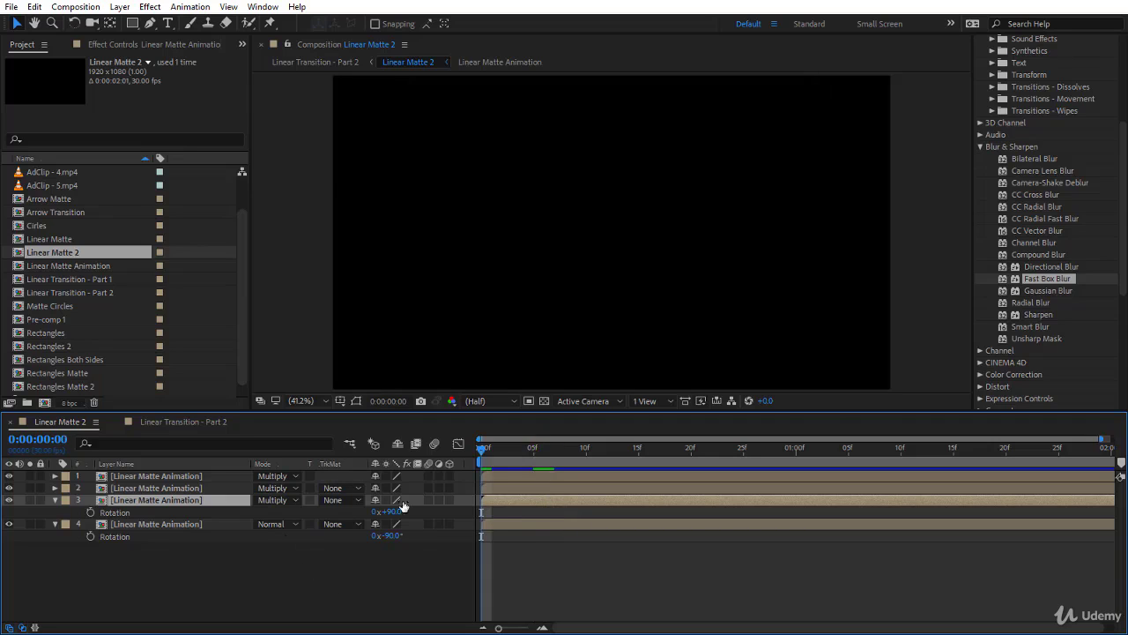
key(space)
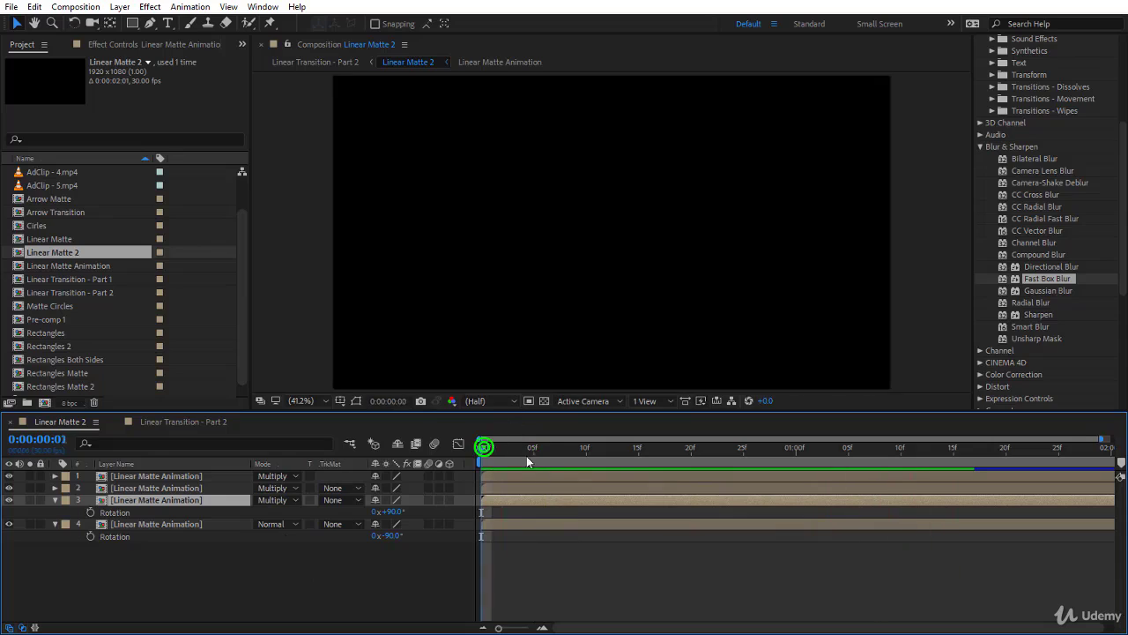
key(space)
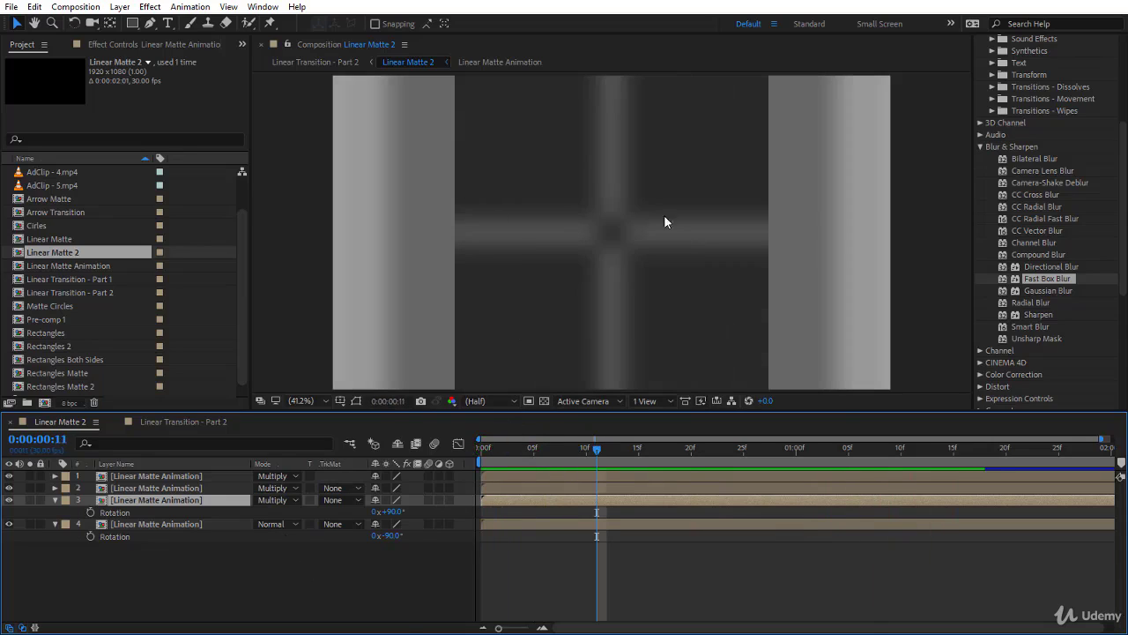
Unlink the scale of the third and fourth Linear Matte Animation layers, set their vertical scale to 179%, and preview from the start
shift+click(138, 524)
key(s)
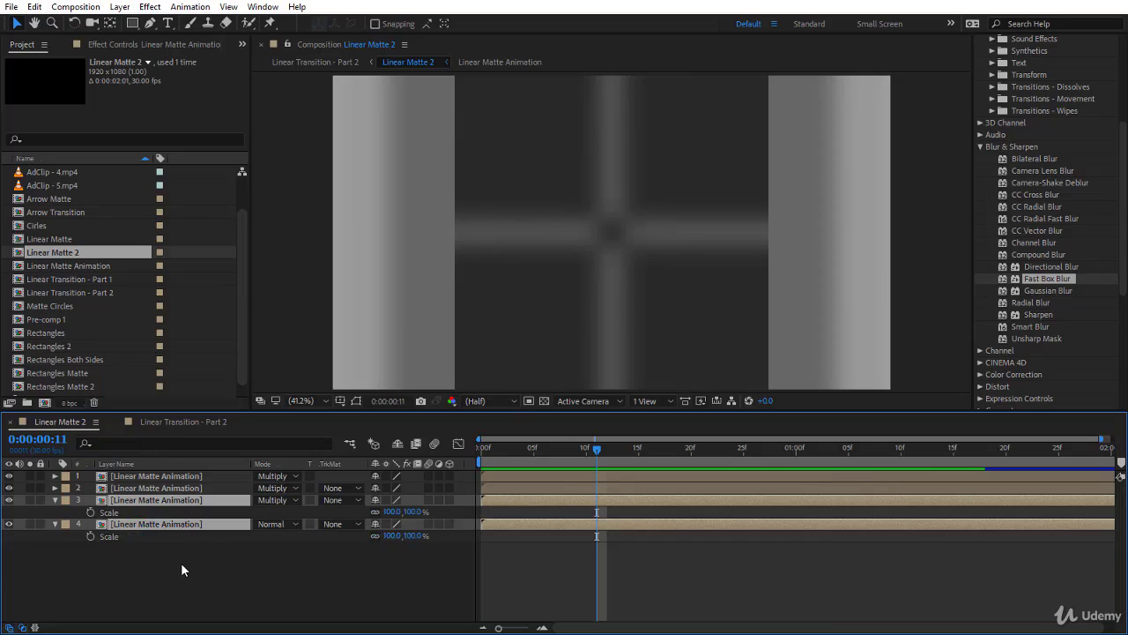
drag(376, 514, 377, 534)
drag(416, 515, 469, 515)
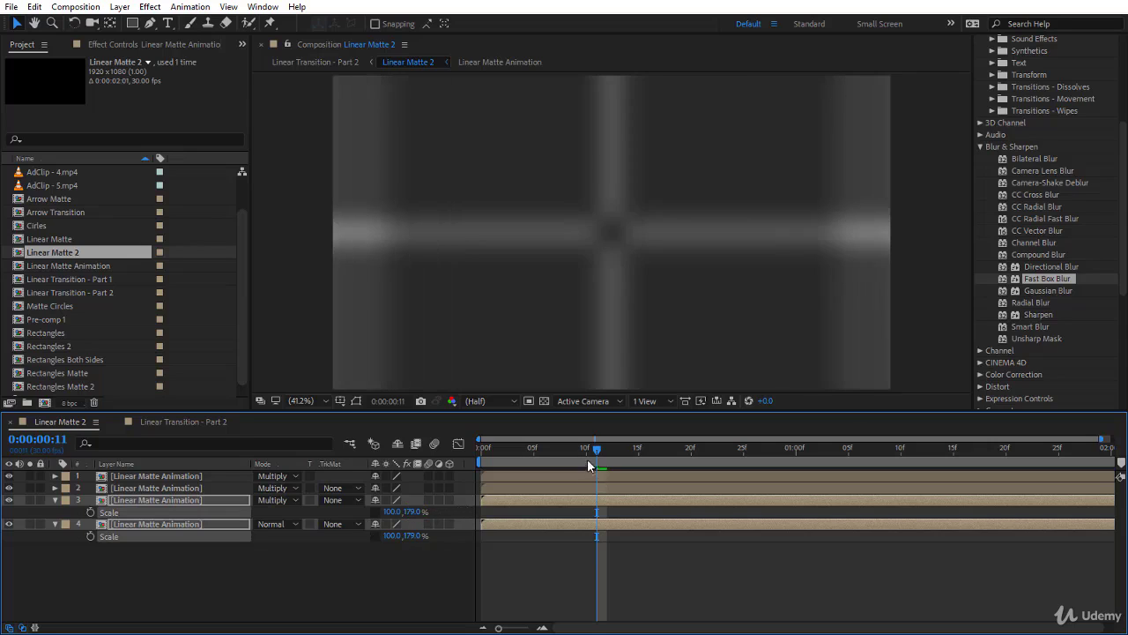
key(Home)
key(space)
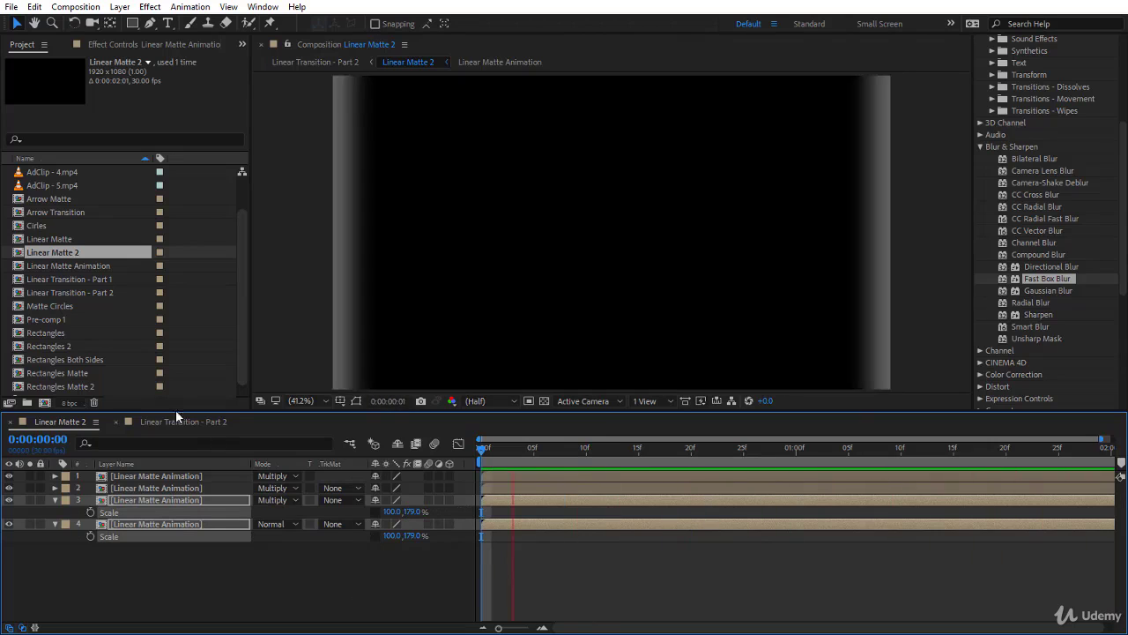
Open Linear Transition - Part 2 and preview the transition from 0:00:02:22
click(173, 422)
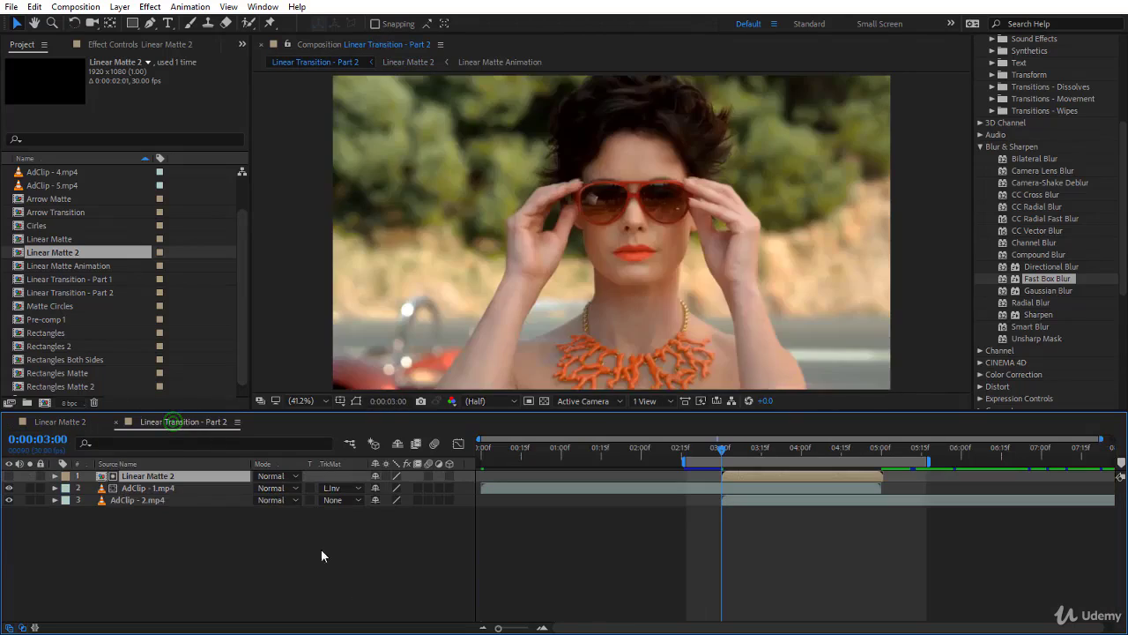
click(700, 446)
key(space)
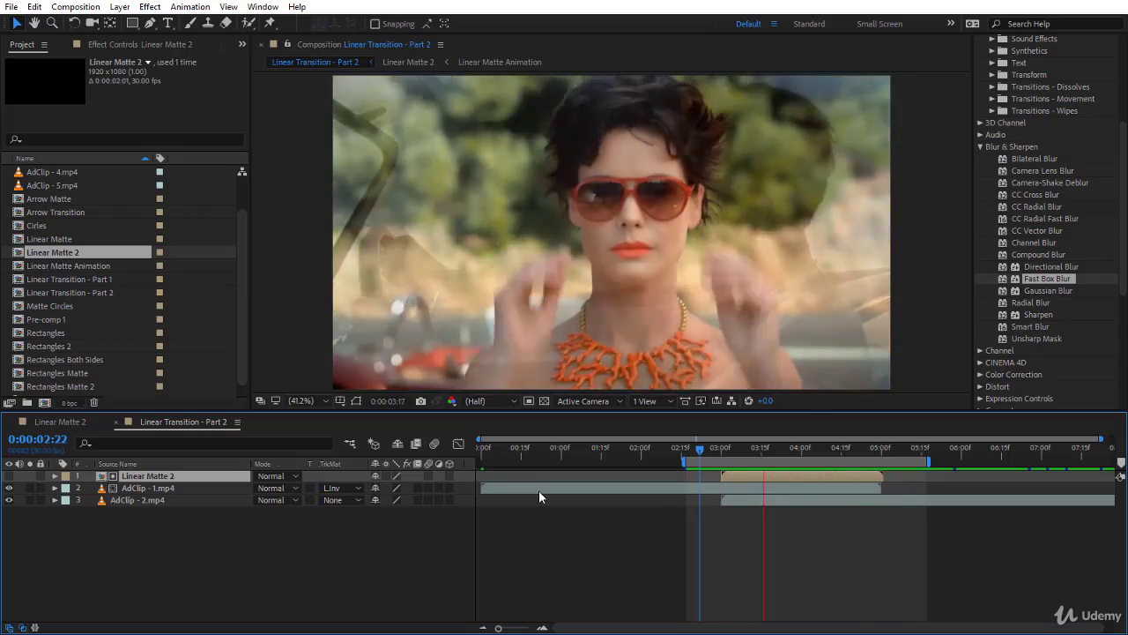
Reopen Linear Matte 2 and set the blending mode of the upper three Linear Matte Animation layers to Screen
double_click(198, 475)
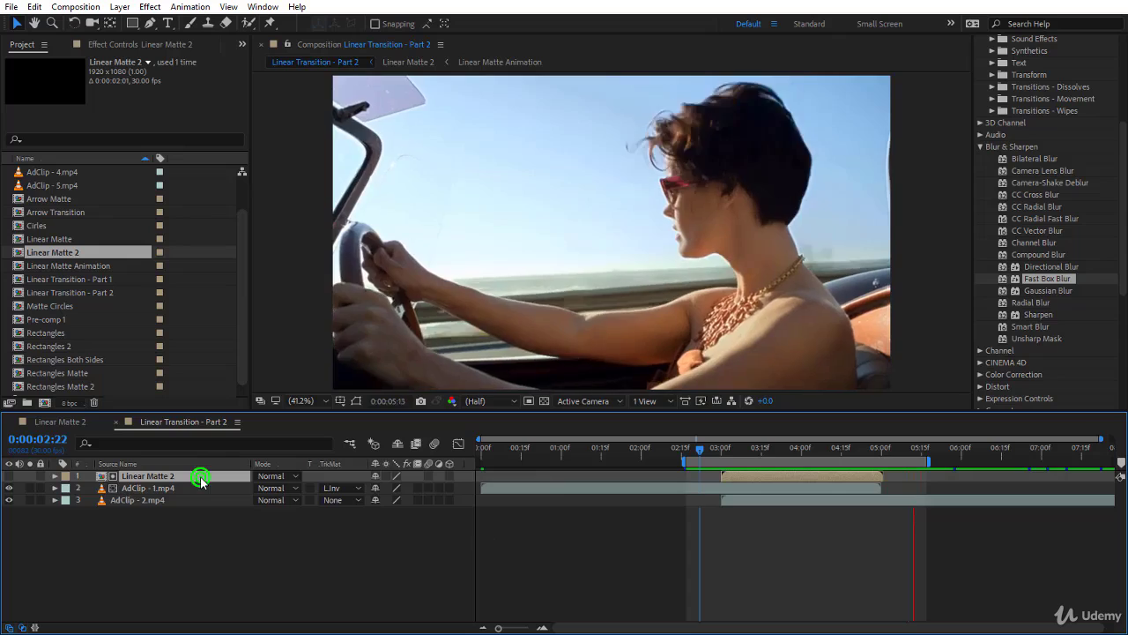
click(185, 499)
ctrl+click(187, 476)
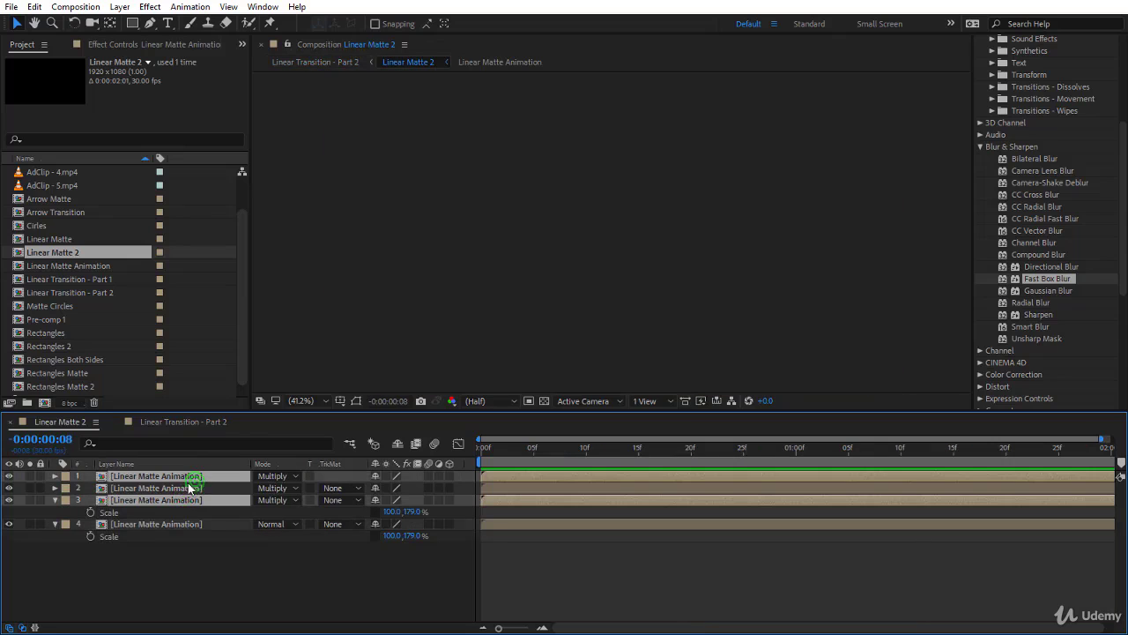
ctrl+click(189, 488)
click(280, 476)
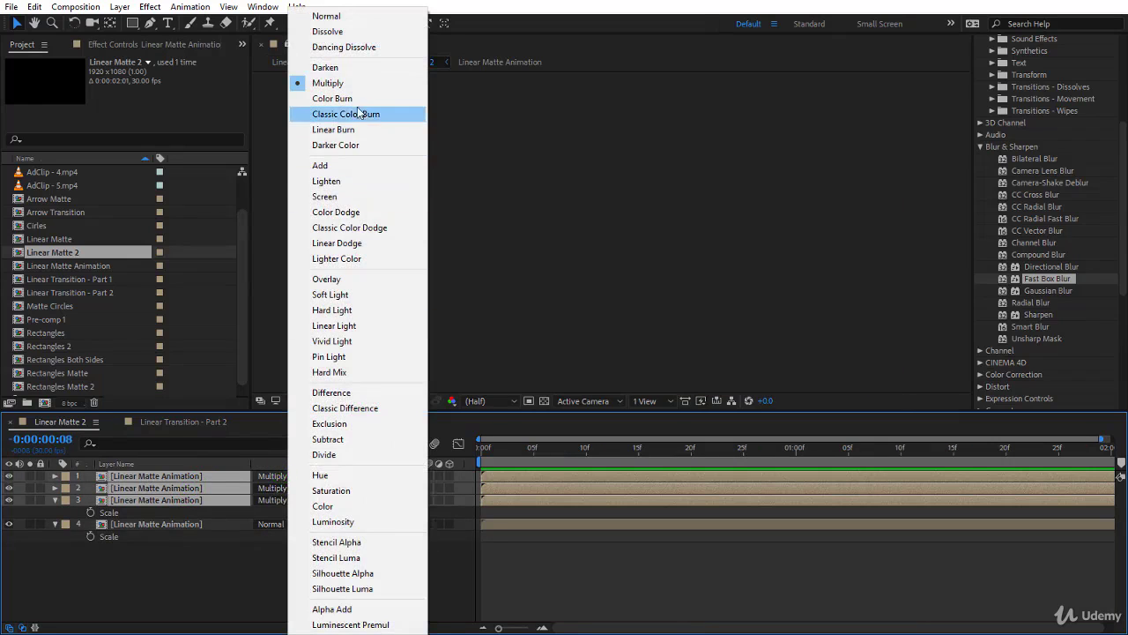
click(352, 203)
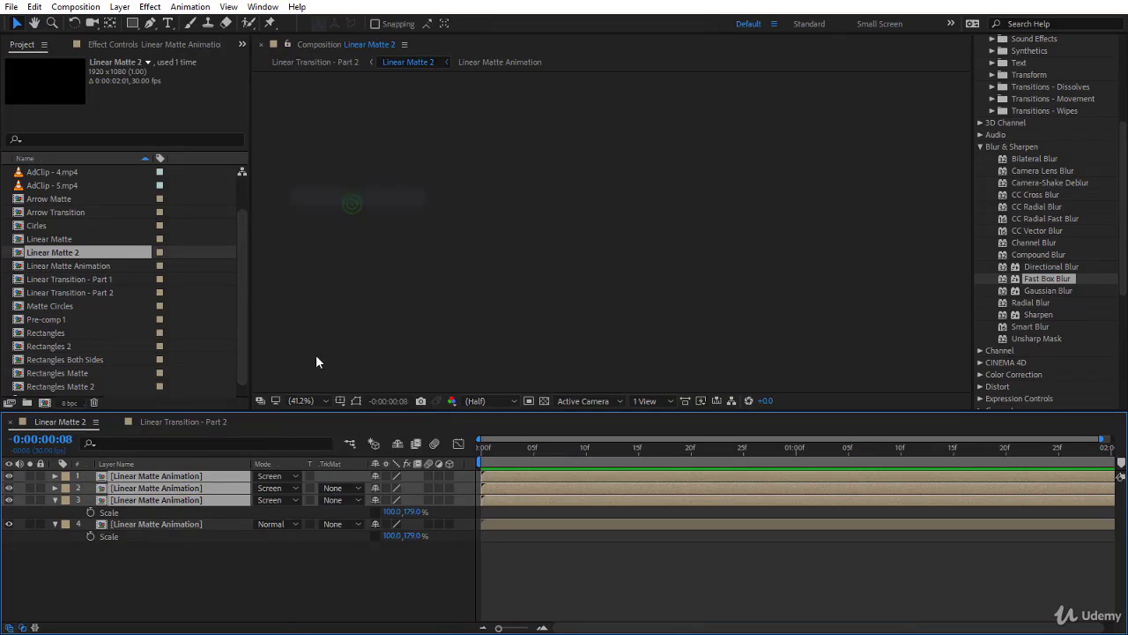
Preview the Screen-blended matte and its result in Linear Transition - Part 2
key(space)
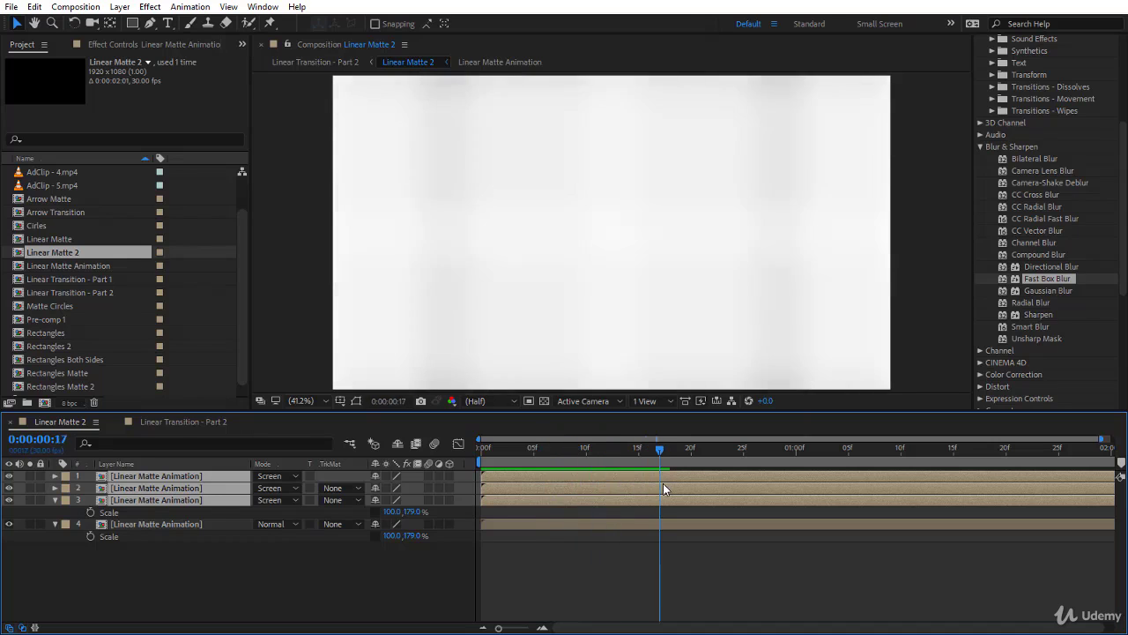
key(space)
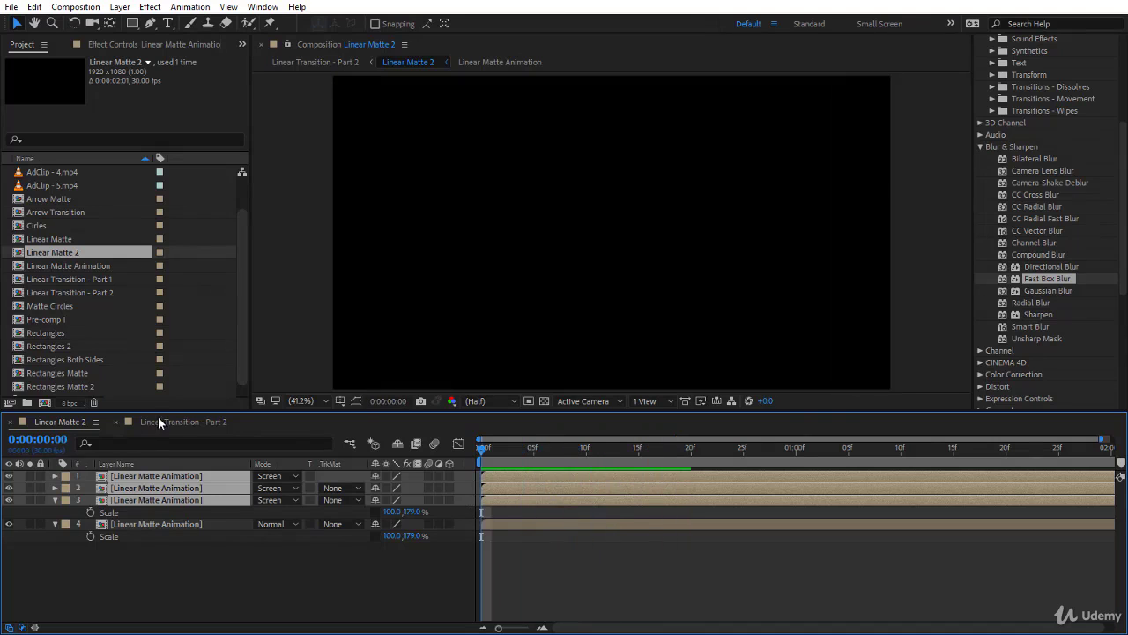
click(159, 422)
key(space)
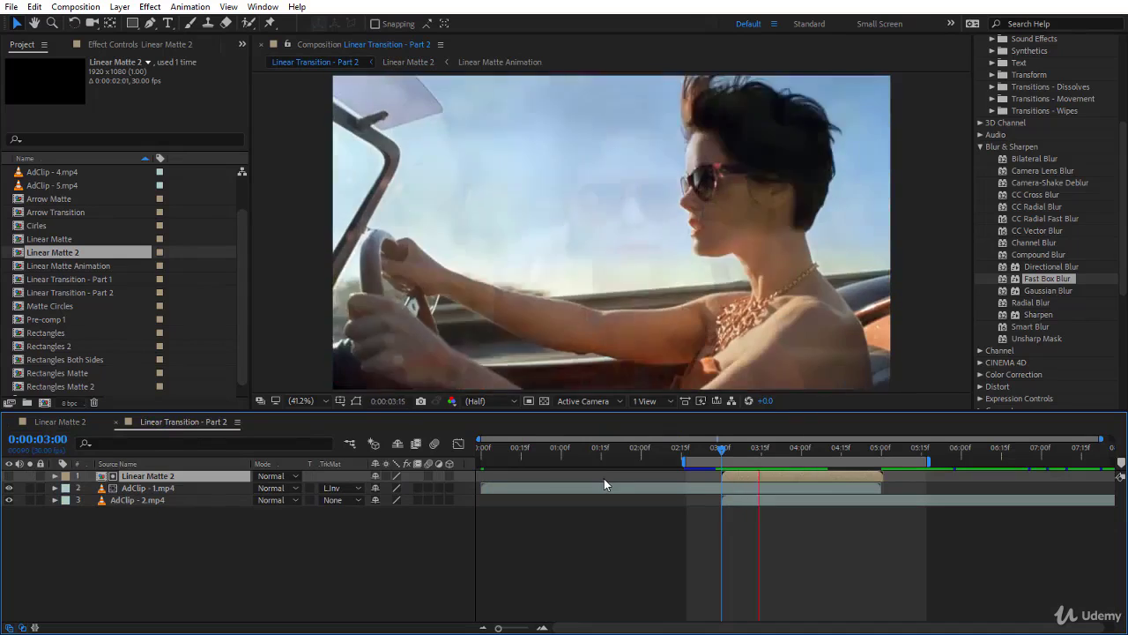
drag(759, 453, 700, 481)
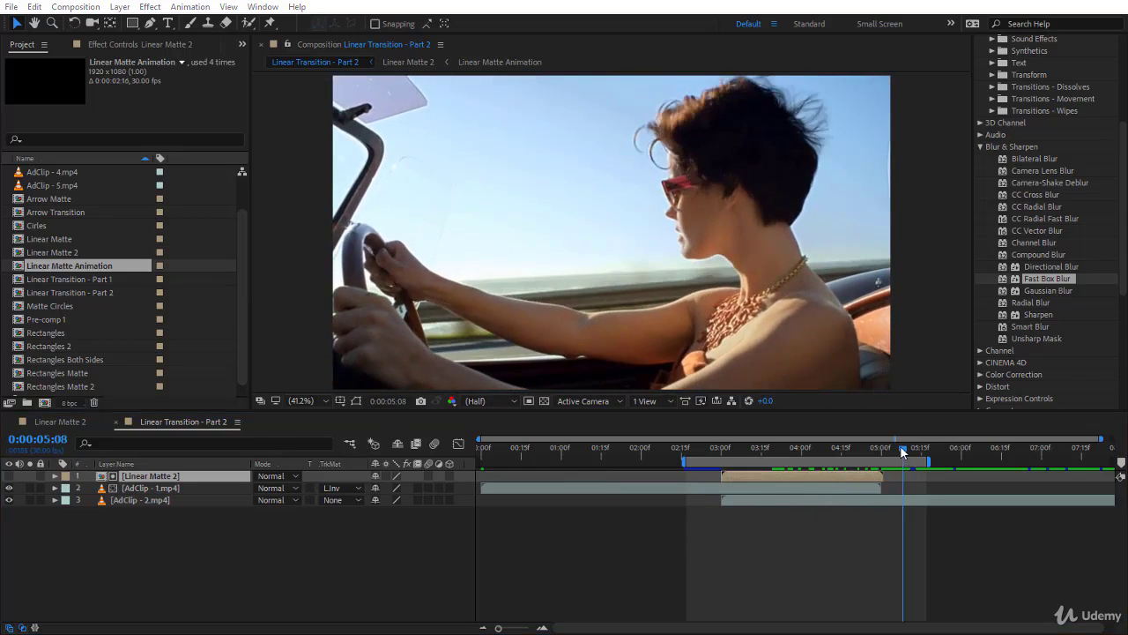
At 0:00:03:23, open the nested Linear Matte Animation composition and set Adjustment Layer 1's Fast Box Blur radius to 15
drag(900, 446, 783, 484)
drag(774, 485, 782, 491)
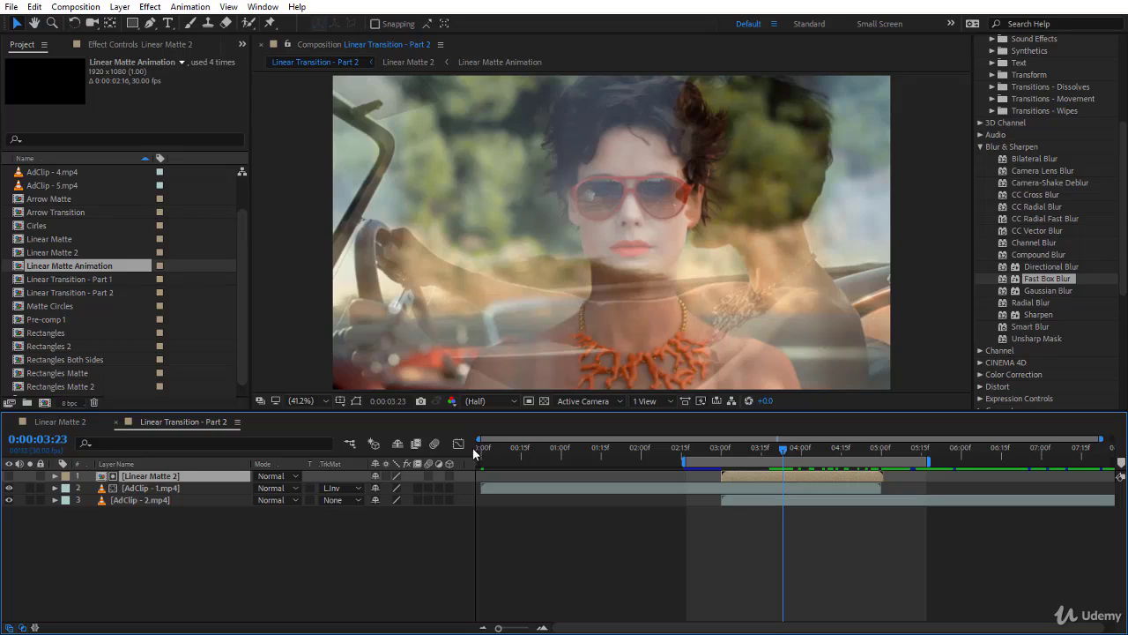
double_click(146, 476)
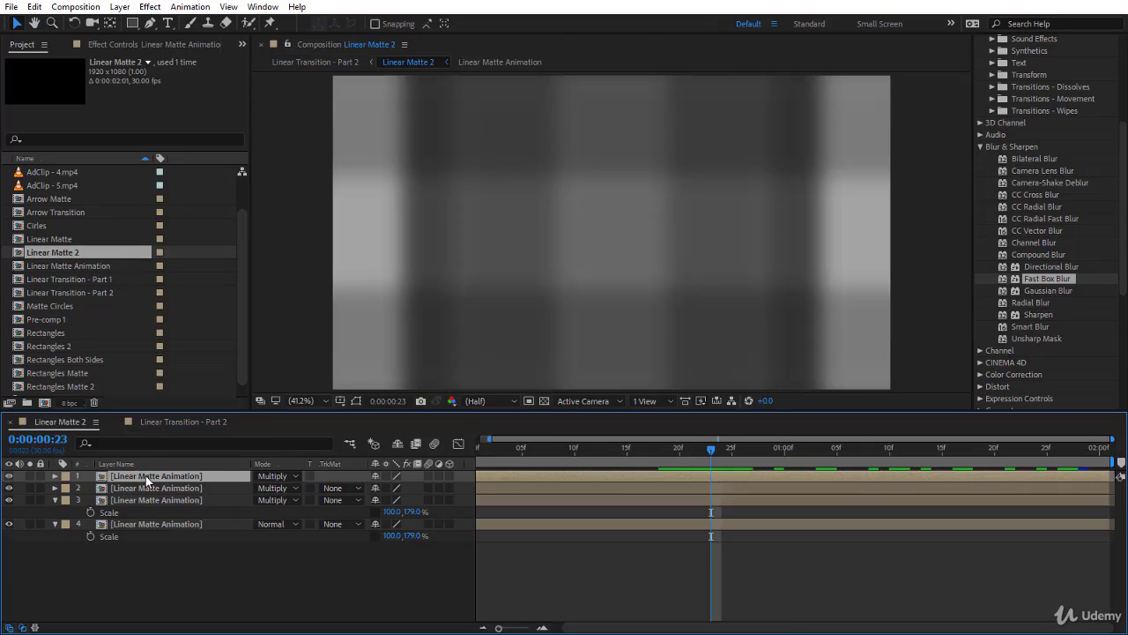
double_click(145, 475)
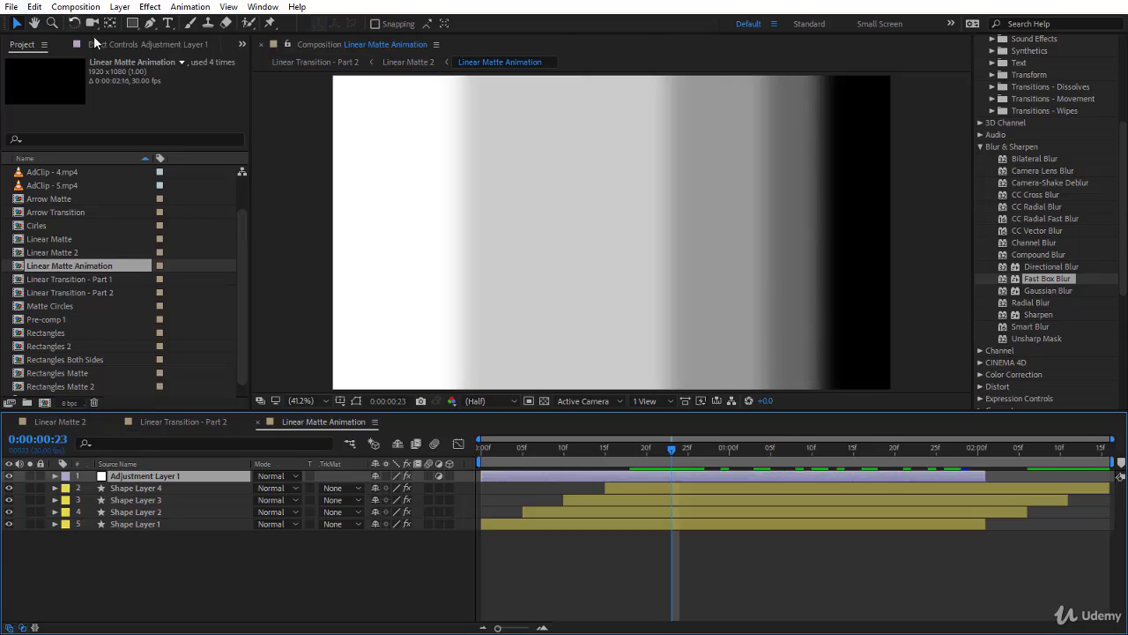
click(96, 44)
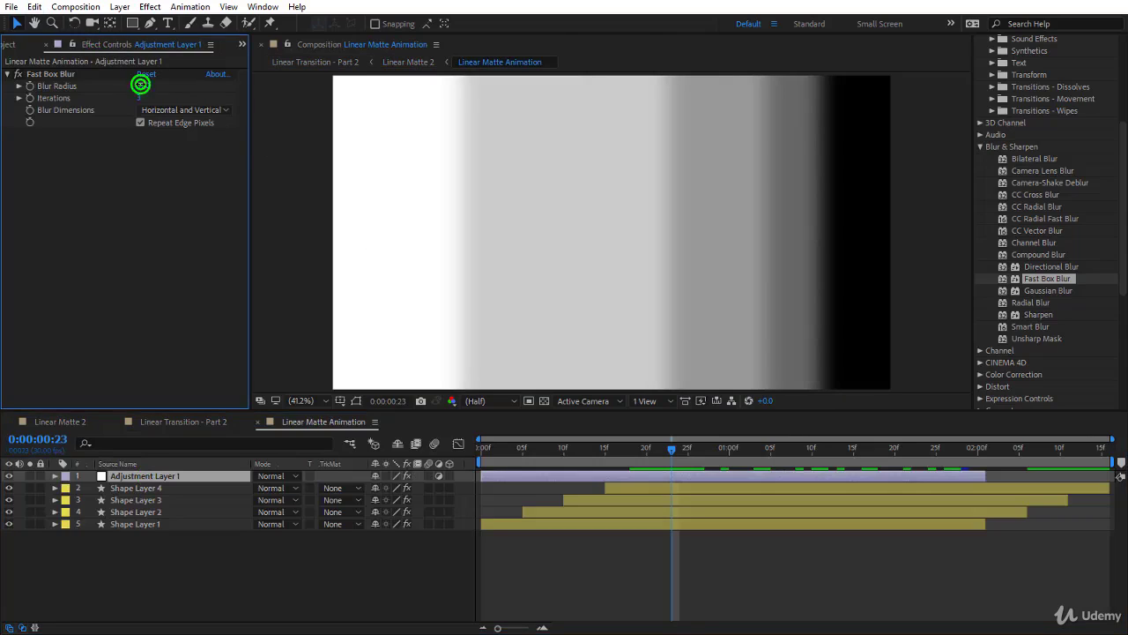
text(15)
key(Return)
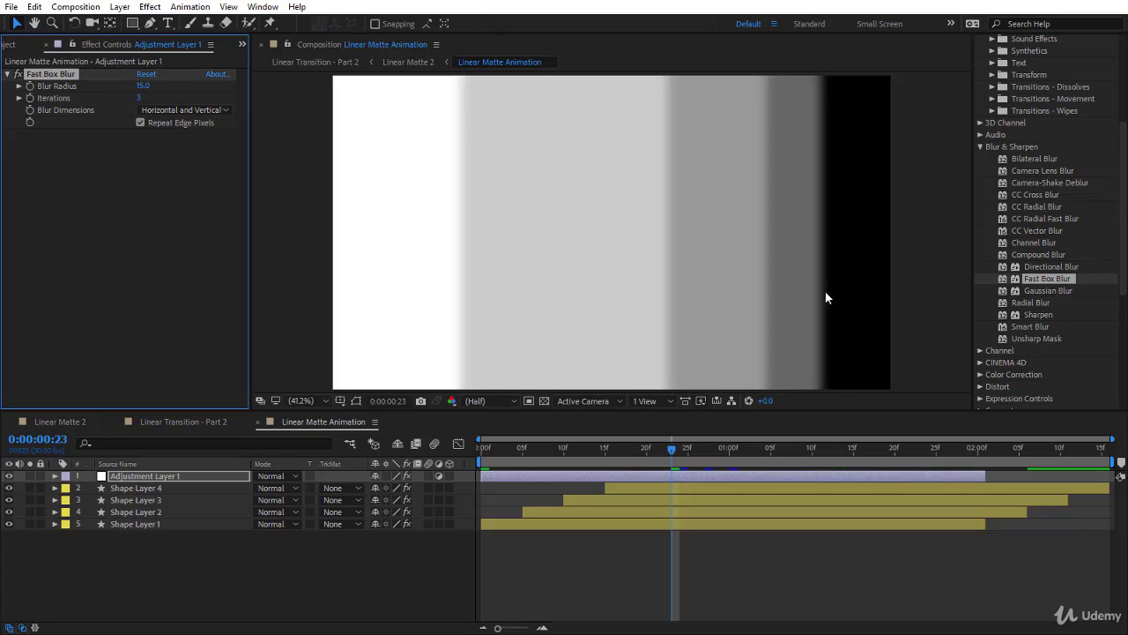
Check Linear Matte 2, then return to Linear Transition - Part 2 and preview it from 0:00:02:21
click(82, 419)
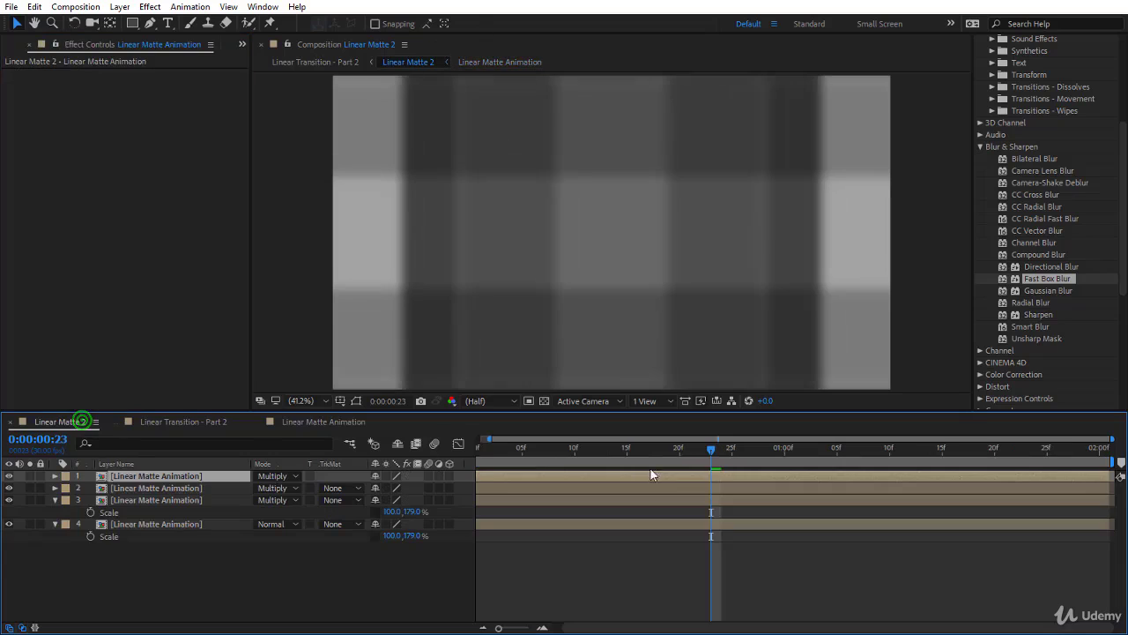
click(185, 421)
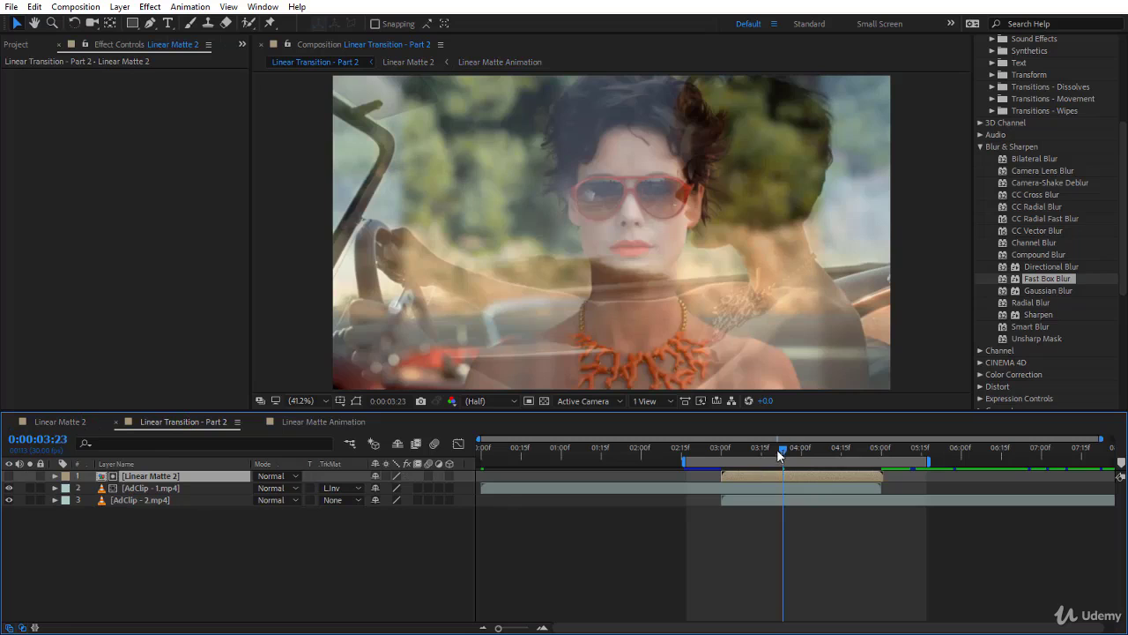
drag(779, 453, 692, 473)
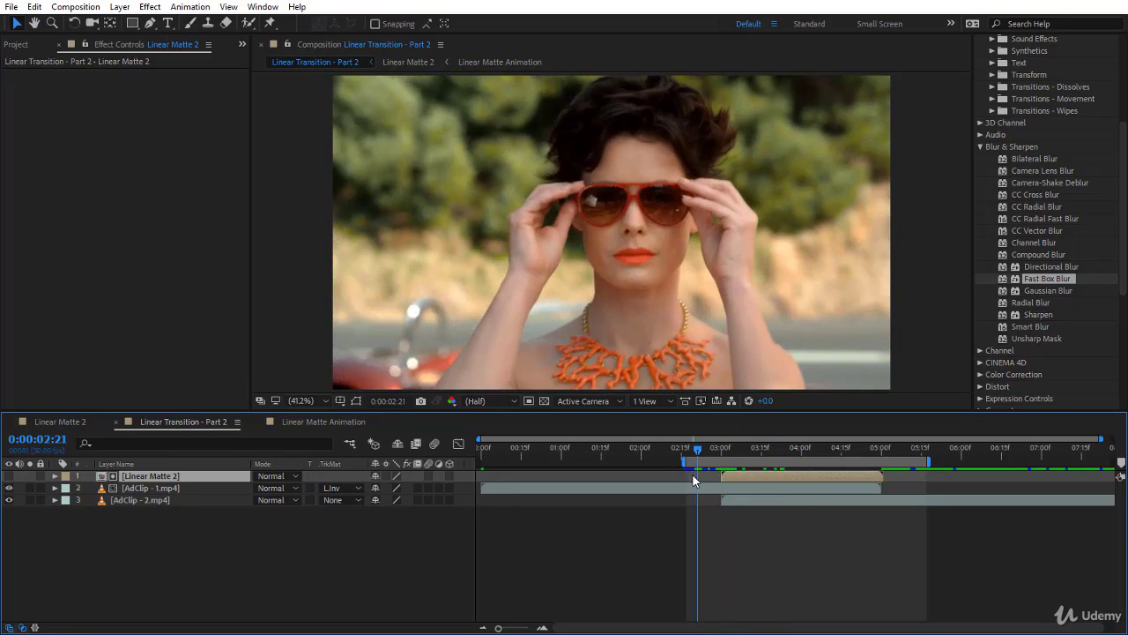
key(space)
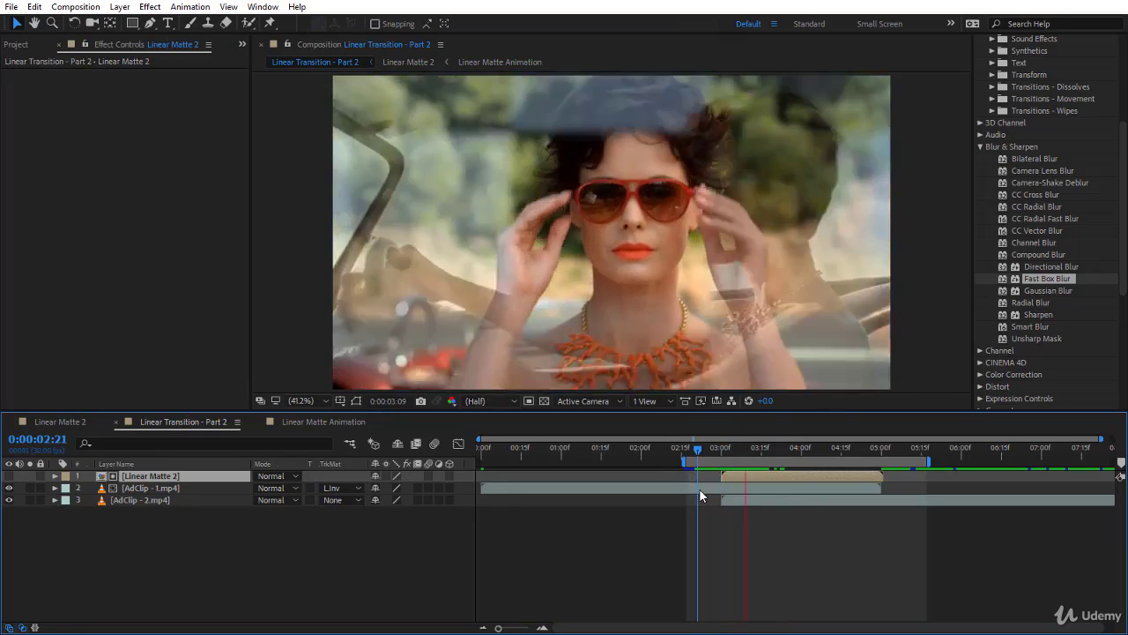